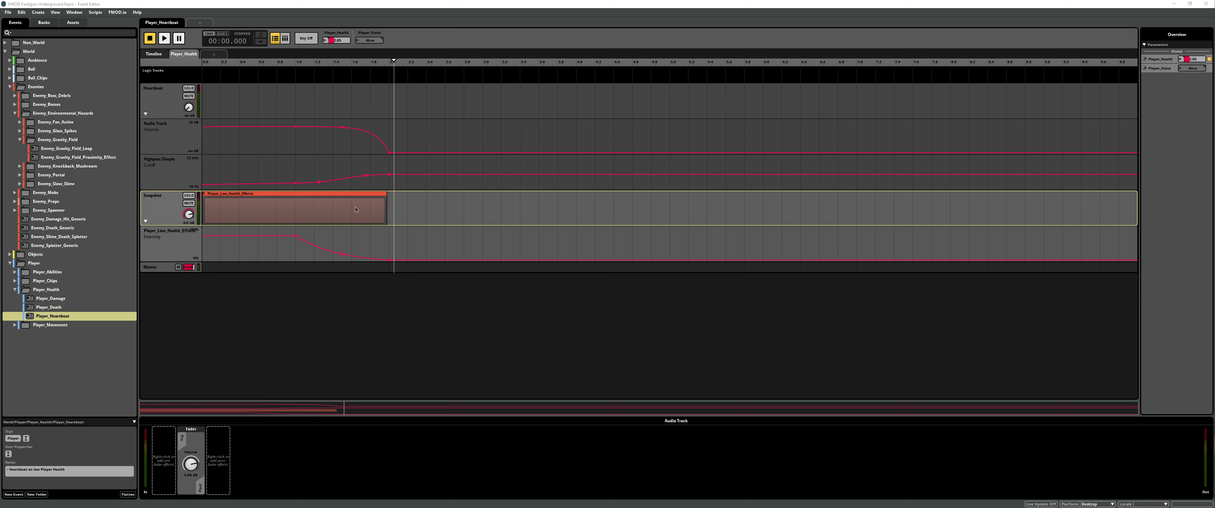
# - Examine the World bus in the mixer under the Player_Low_Health_Effects snapshot
pyautogui.click(361, 270)
pyautogui.hotkey('ctrl', '2')
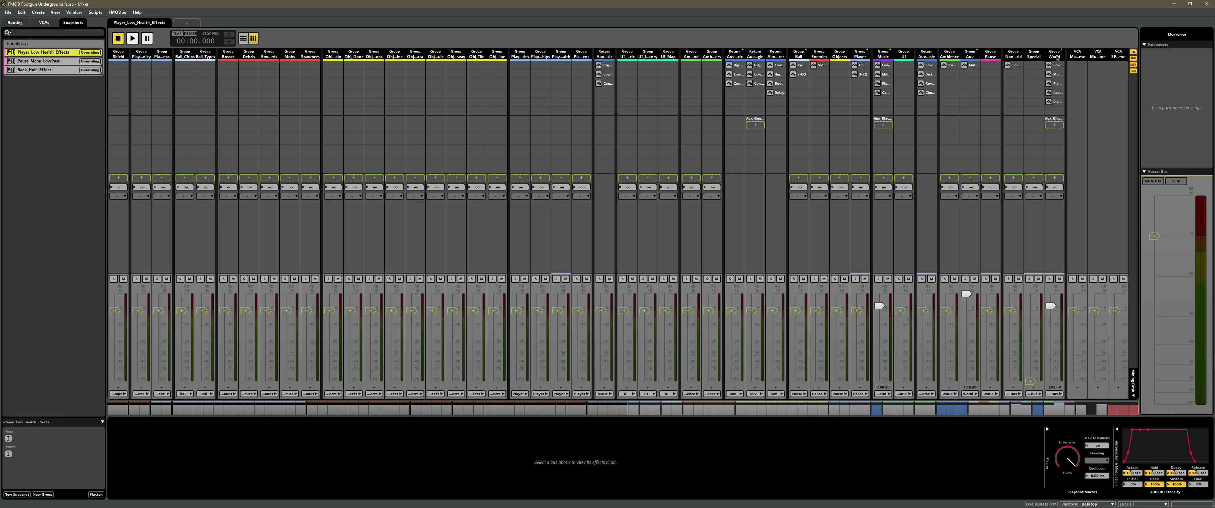
pyautogui.click(1055, 56)
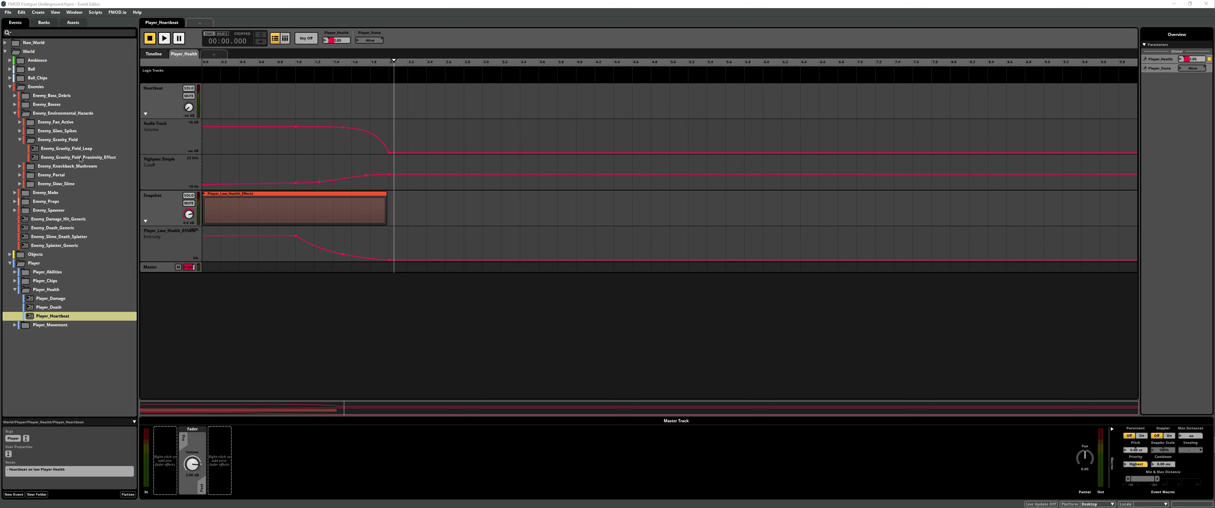
# - Open the Enemy_Gravity_Field_Loop event and look over its audio tracks and the master track automation
pyautogui.click(91, 159)
pyautogui.click(79, 150)
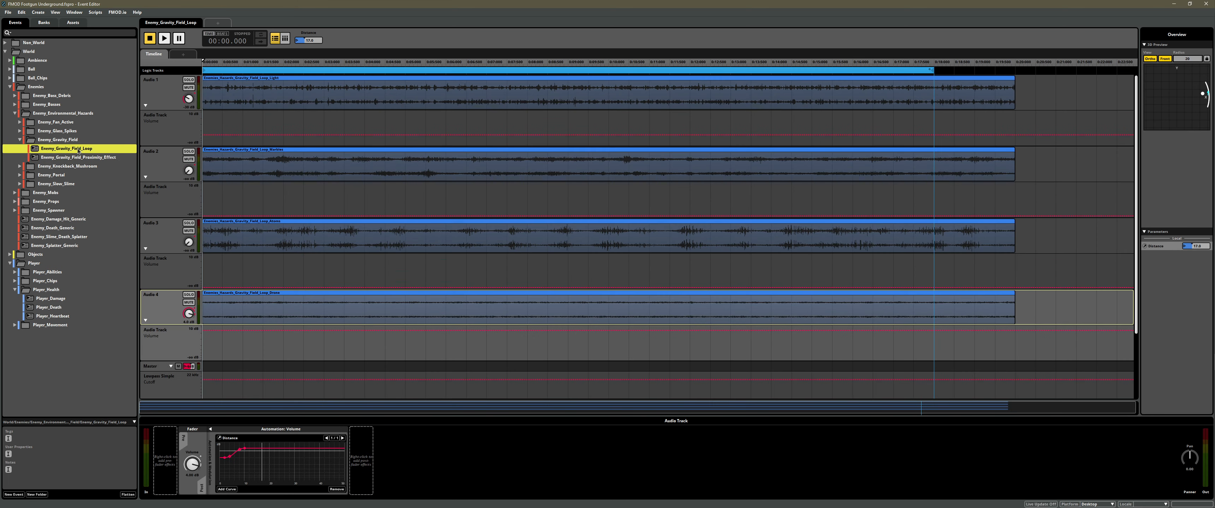
pyautogui.scroll(-2, 169, 105)
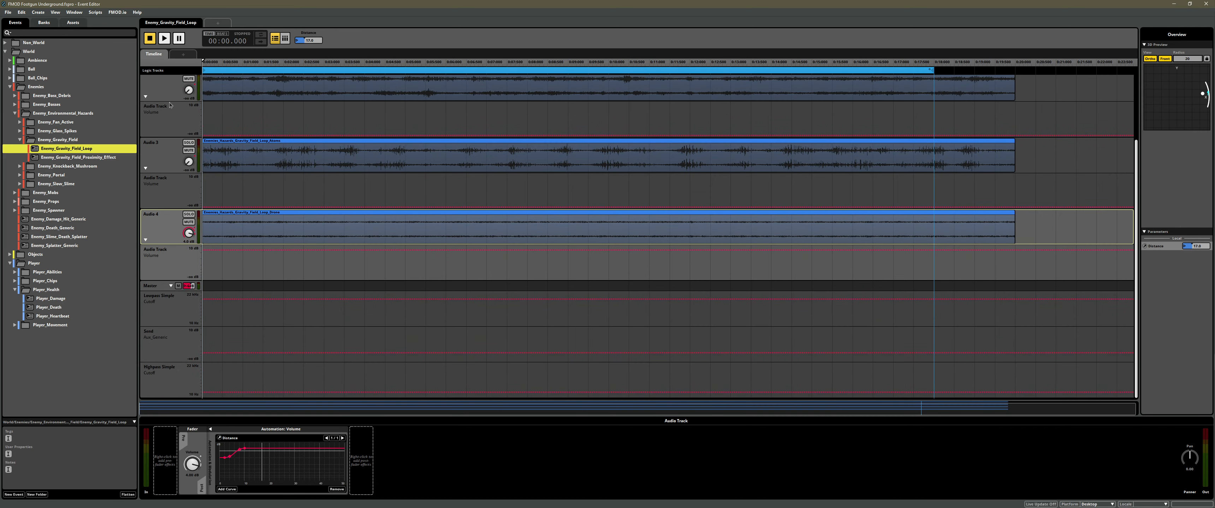
pyautogui.scroll(2, 162, 131)
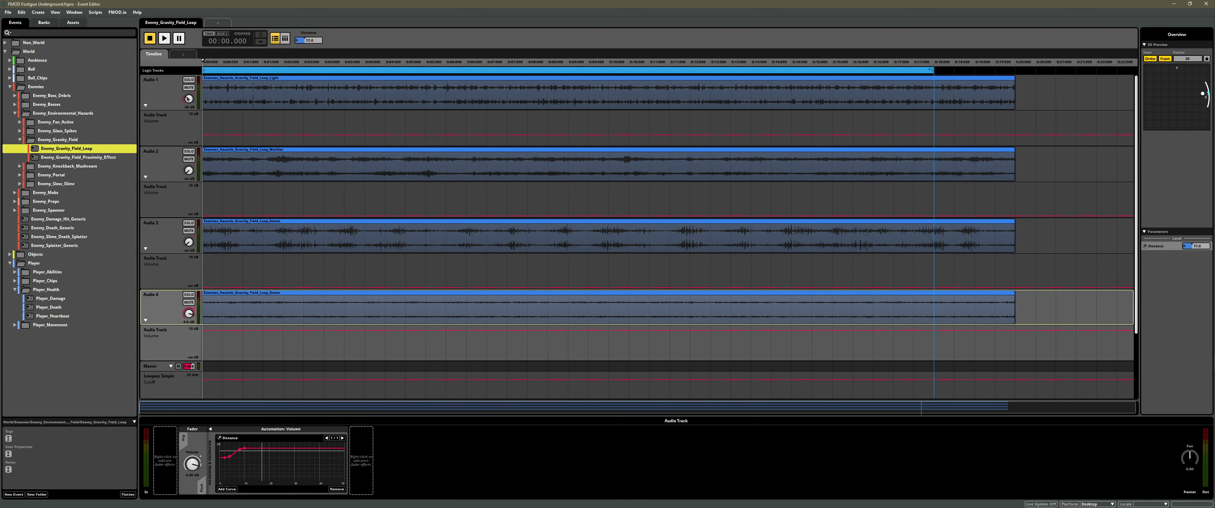
# - Compare the Distance-driven volume automation curves of tracks Audio 1 through Audio 4 in the gravity field loop
pyautogui.click(163, 99)
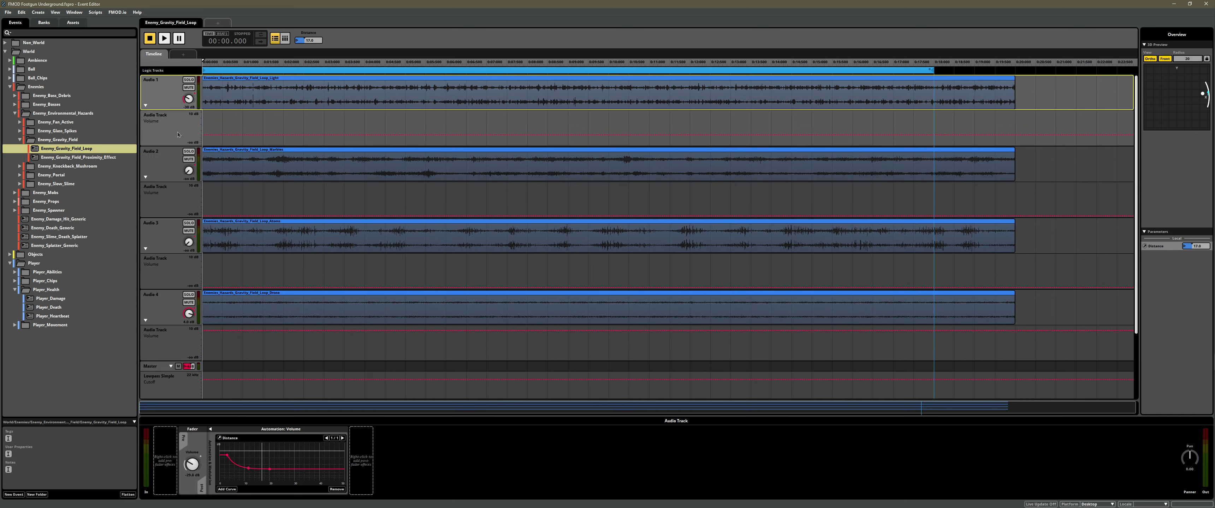
pyautogui.click(161, 168)
pyautogui.scroll(-3, 160, 175)
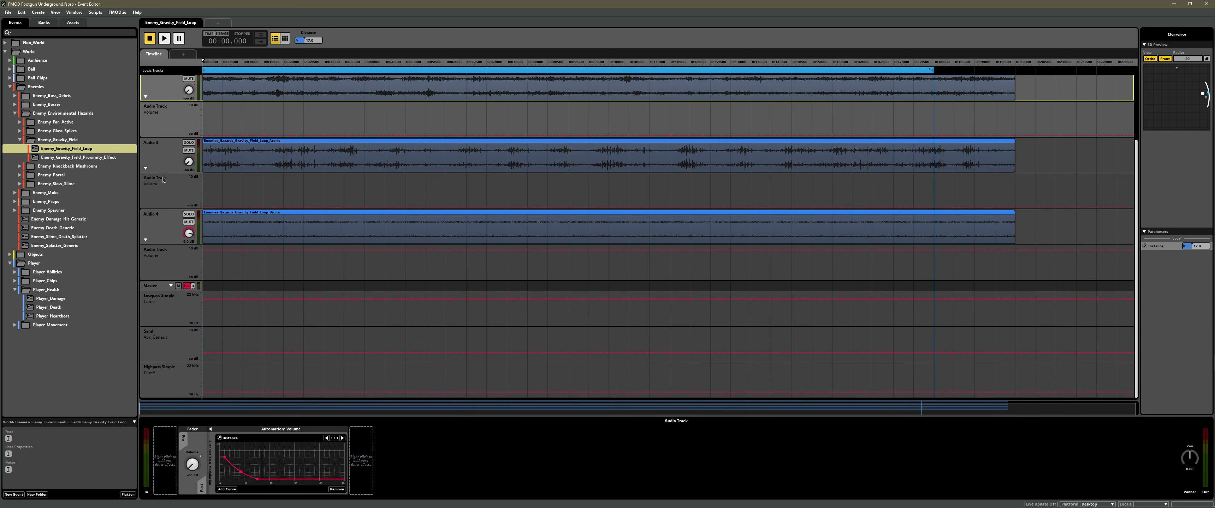
pyautogui.click(163, 158)
pyautogui.click(171, 224)
pyautogui.scroll(3, 173, 222)
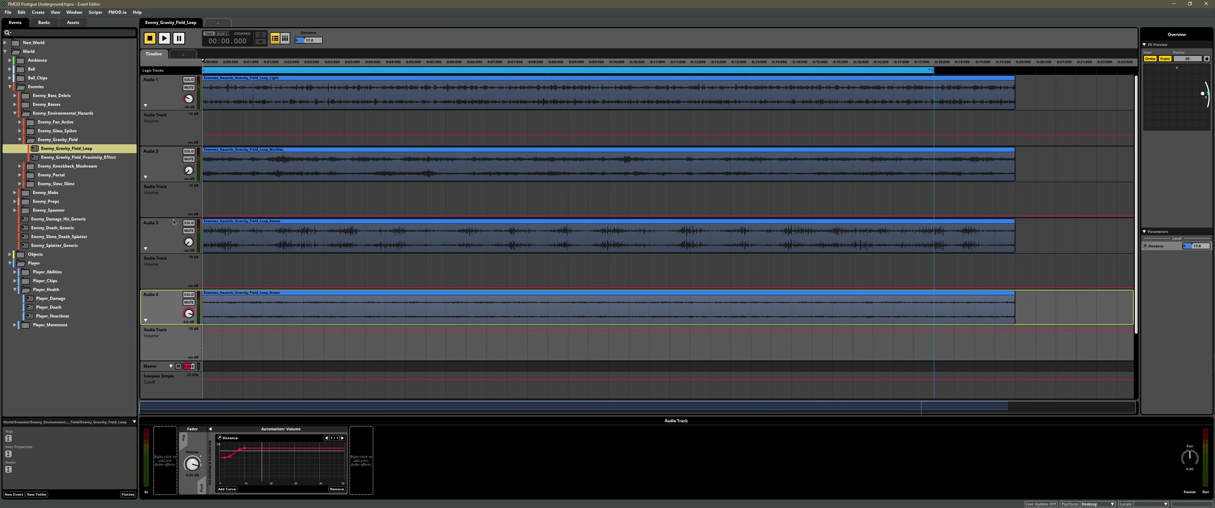
pyautogui.click(161, 100)
pyautogui.click(165, 169)
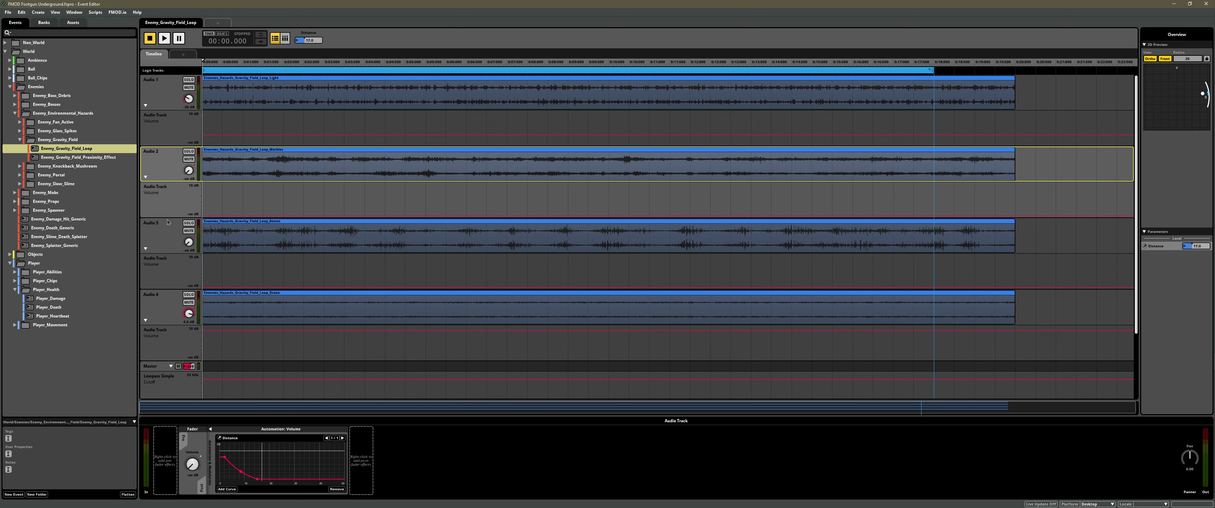
pyautogui.click(166, 89)
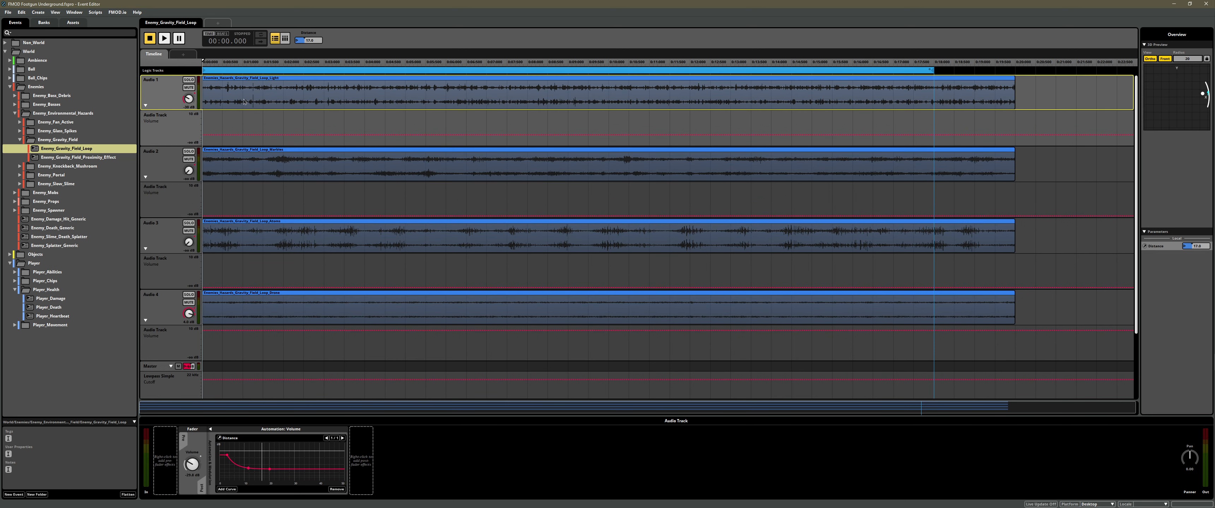
pyautogui.click(167, 168)
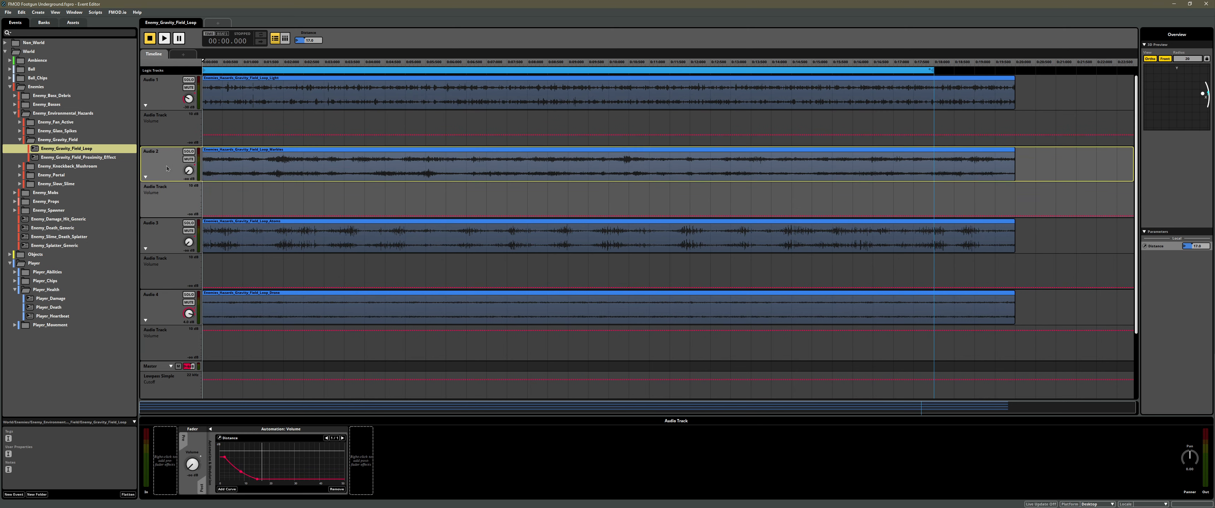
pyautogui.click(165, 234)
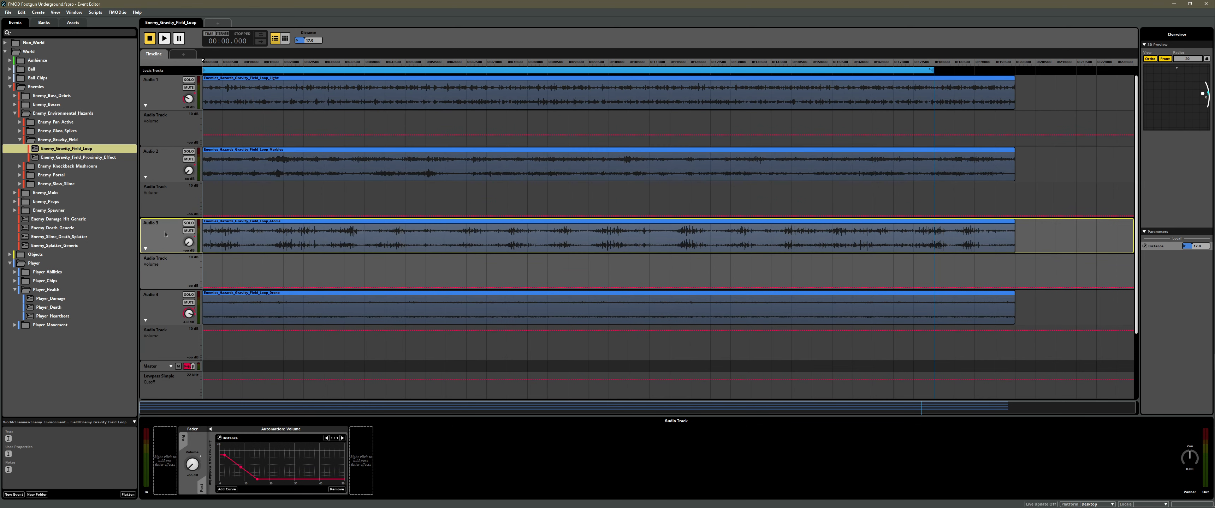
pyautogui.click(173, 308)
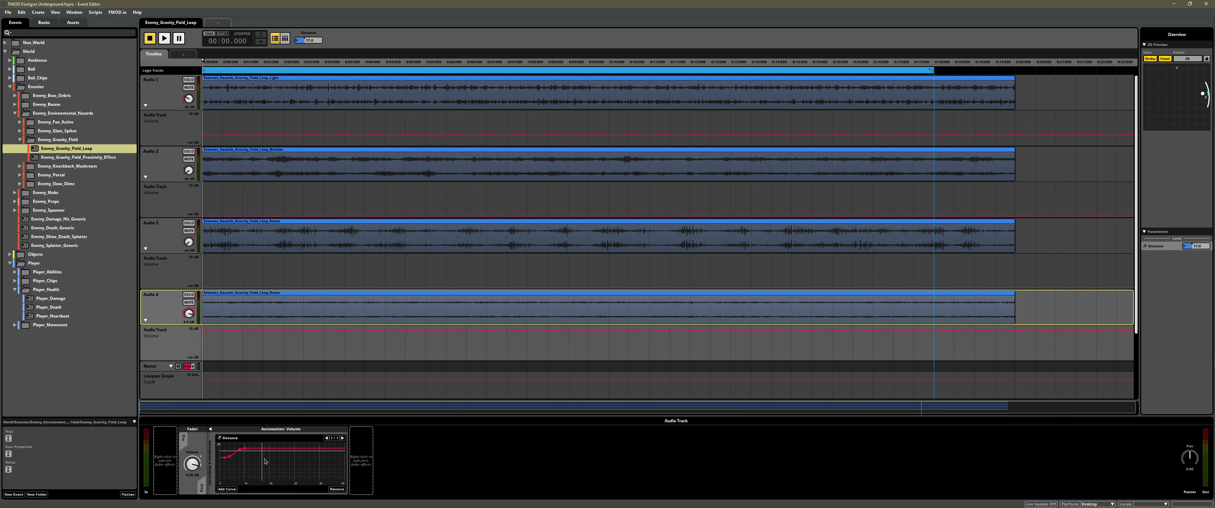
pyautogui.click(173, 95)
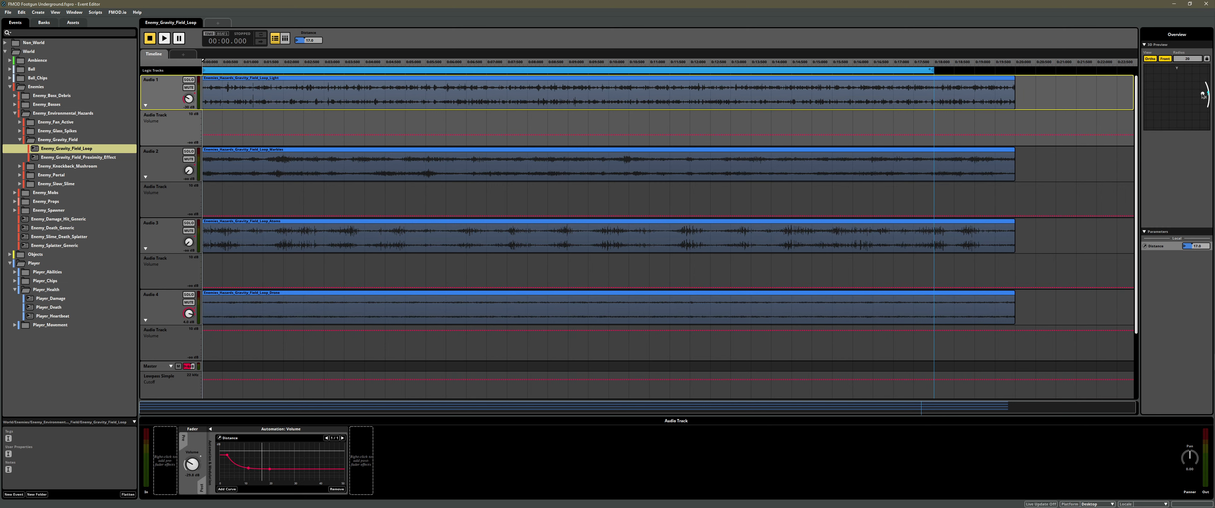
# - Play the gravity field loop while moving the 3D preview position across to the opposite side, and stop playback
pyautogui.press('space')
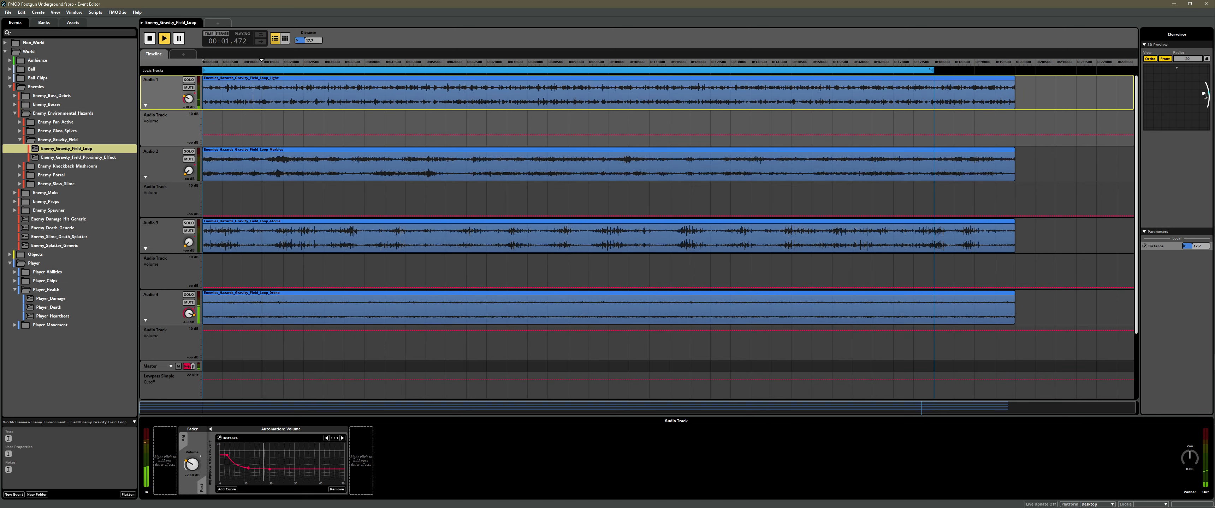
pyautogui.moveTo(1203, 96); pyautogui.dragTo(1147, 101)
pyautogui.press('space')
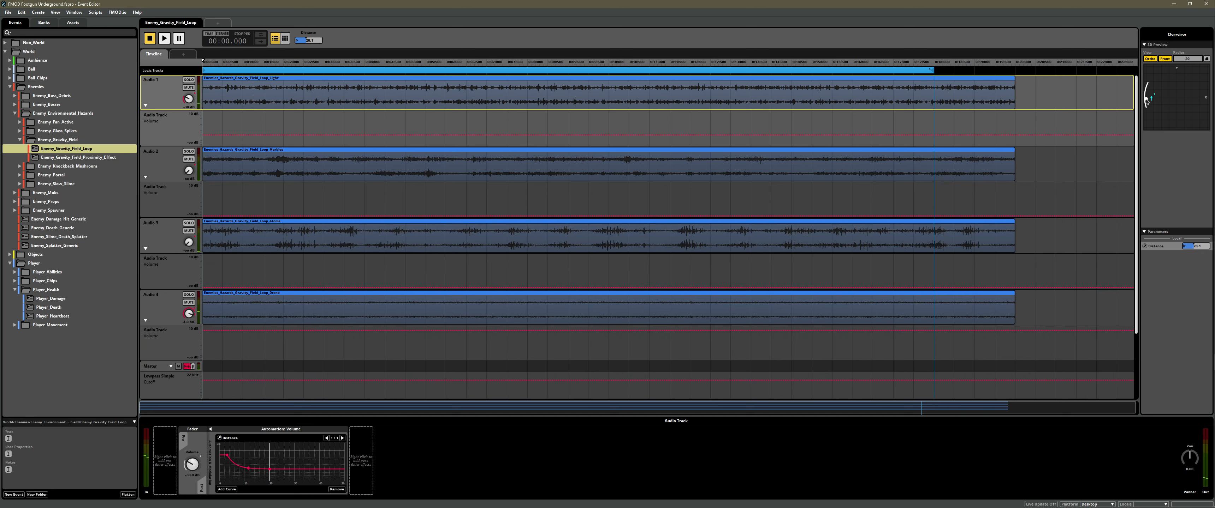
# - Open Enemy_Gravity_Field_Proximity_Effect, sweep Distance out to about 8 and back to about 2, and inspect the snapshot instrument's intensity automation
pyautogui.click(99, 160)
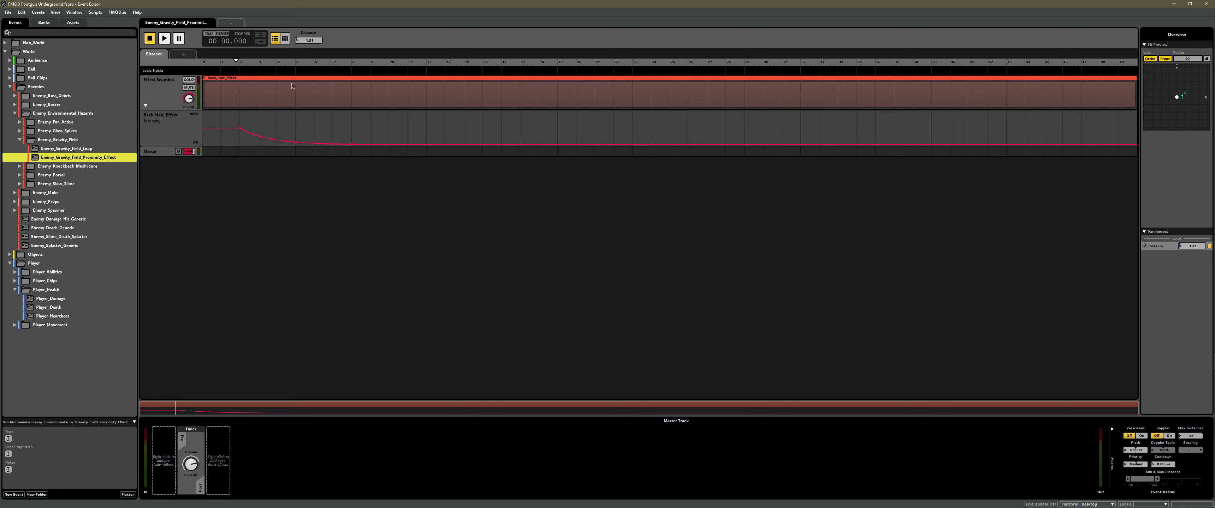
pyautogui.moveTo(237, 65); pyautogui.dragTo(373, 72)
pyautogui.moveTo(378, 68); pyautogui.dragTo(356, 65)
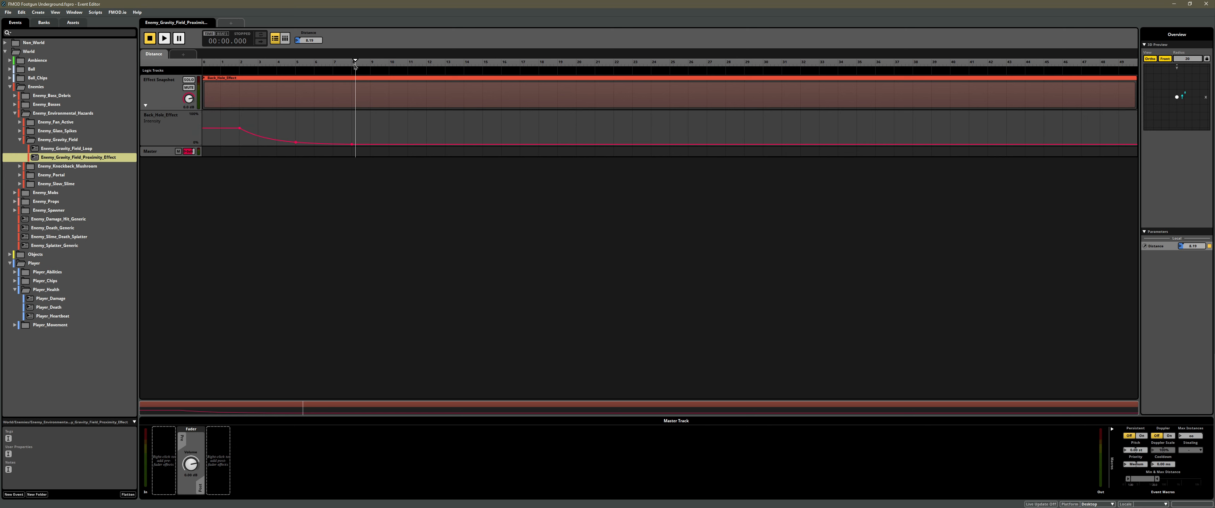
pyautogui.moveTo(357, 66); pyautogui.dragTo(240, 76)
pyautogui.click(248, 99)
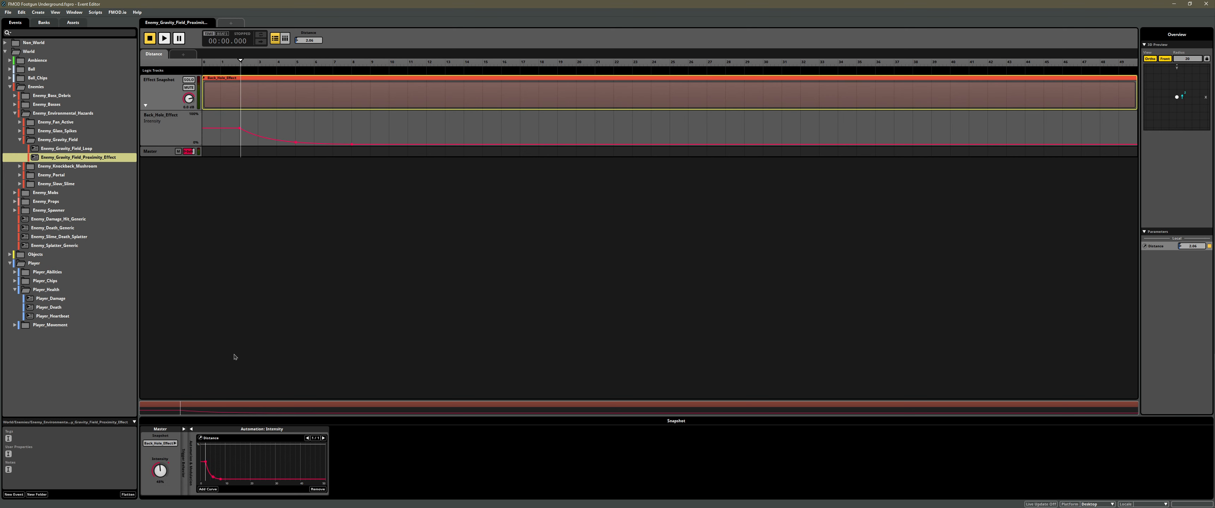
# - Lower the Distance parameter to about 1.85 to examine the snapshot intensity at close range, and deselect the event
pyautogui.click(239, 63)
pyautogui.click(241, 63)
pyautogui.moveTo(240, 63)
pyautogui.mouseDown()
pyautogui.moveTo(280, 63)
pyautogui.moveTo(234, 62)
pyautogui.mouseUp()
pyautogui.moveTo(236, 65); pyautogui.dragTo(237, 96)
pyautogui.hotkey('alt', 'Tab')
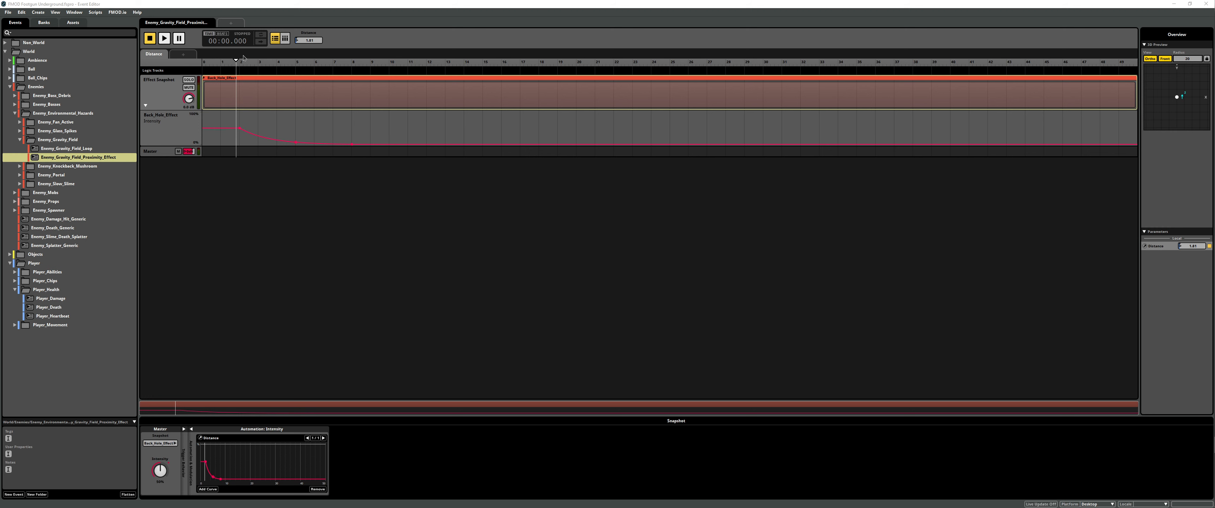
pyautogui.moveTo(236, 64); pyautogui.dragTo(238, 64)
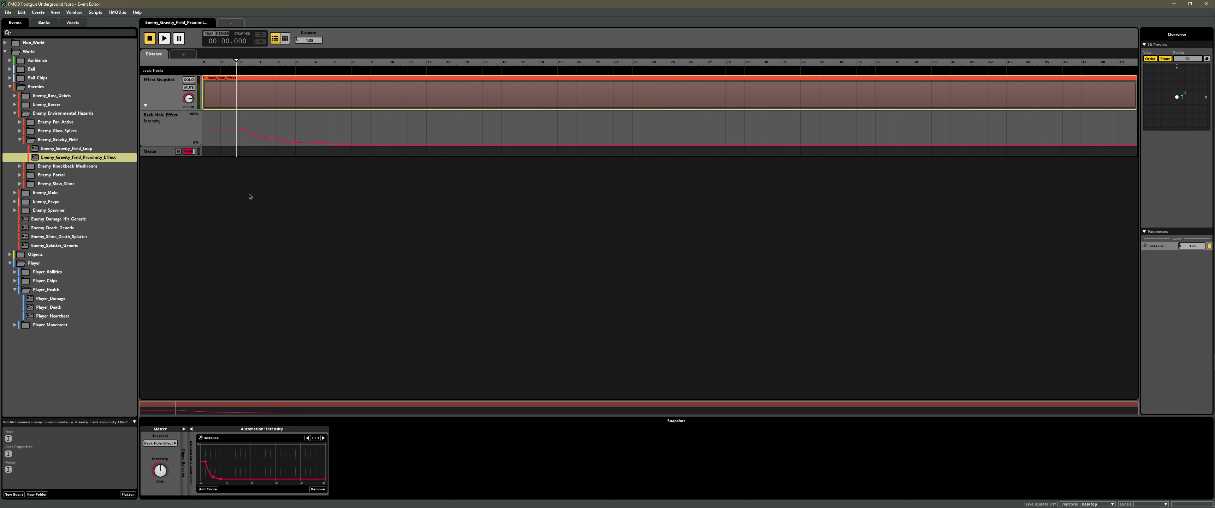
pyautogui.click(106, 352)
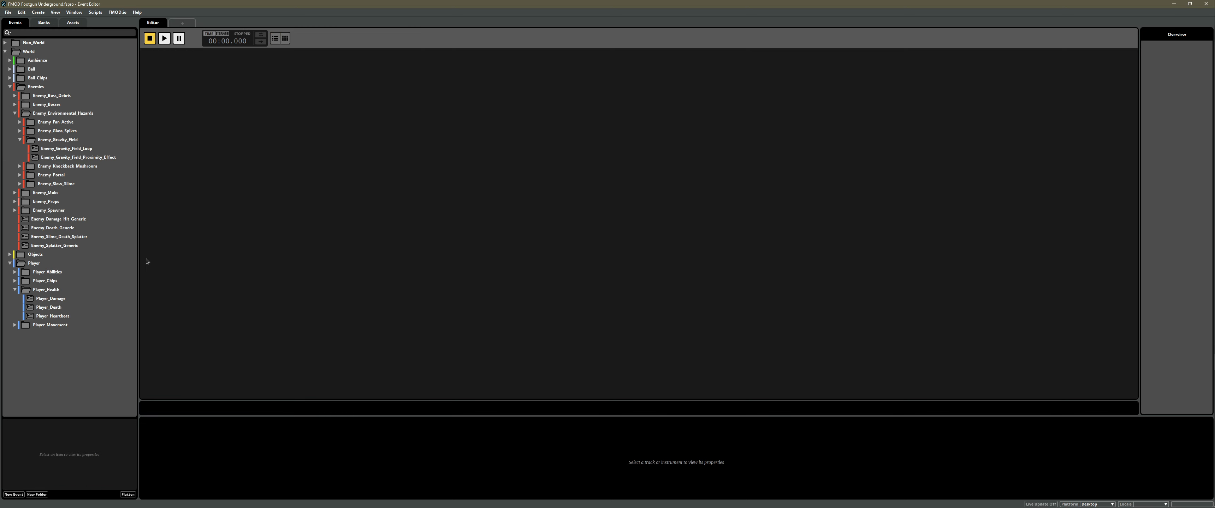
# - Open the Back_Hole_Effect snapshot in the mixer and inspect the Aux_Black_Hole return in the routing hierarchy
pyautogui.hotkey('ctrl', '2')
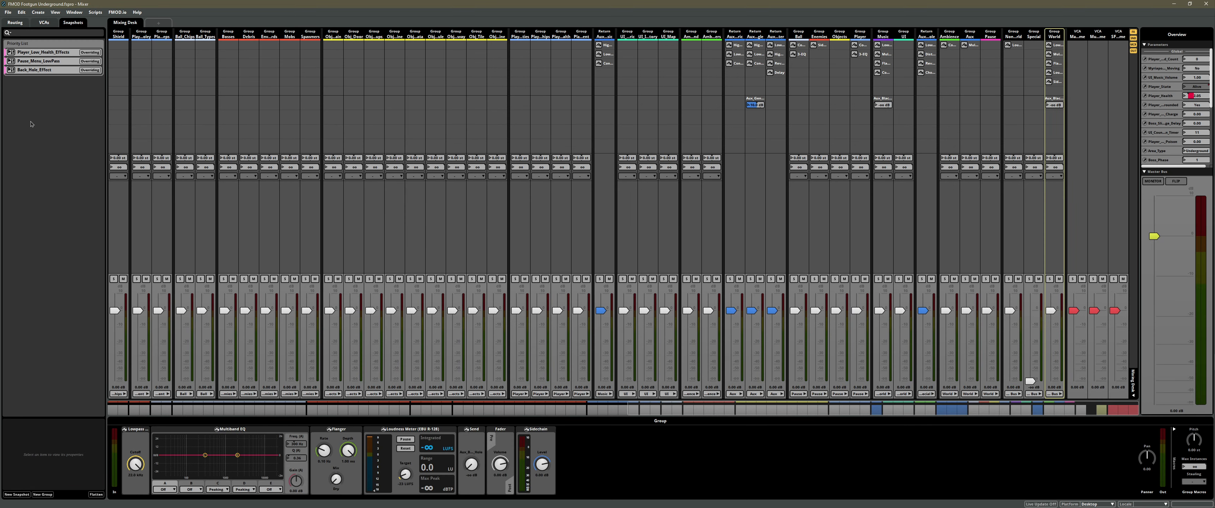
pyautogui.click(43, 71)
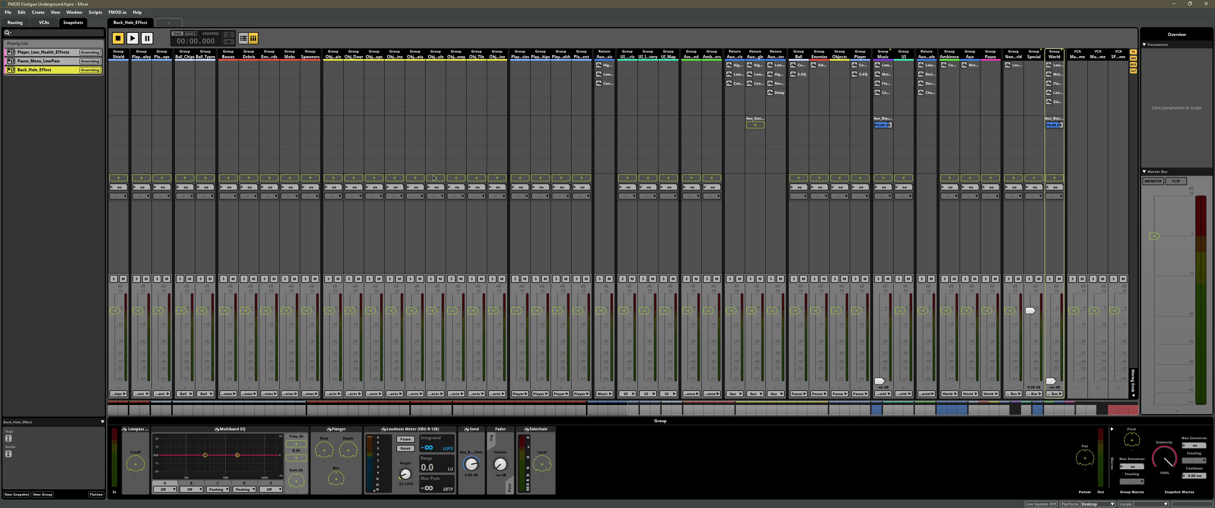
pyautogui.click(17, 25)
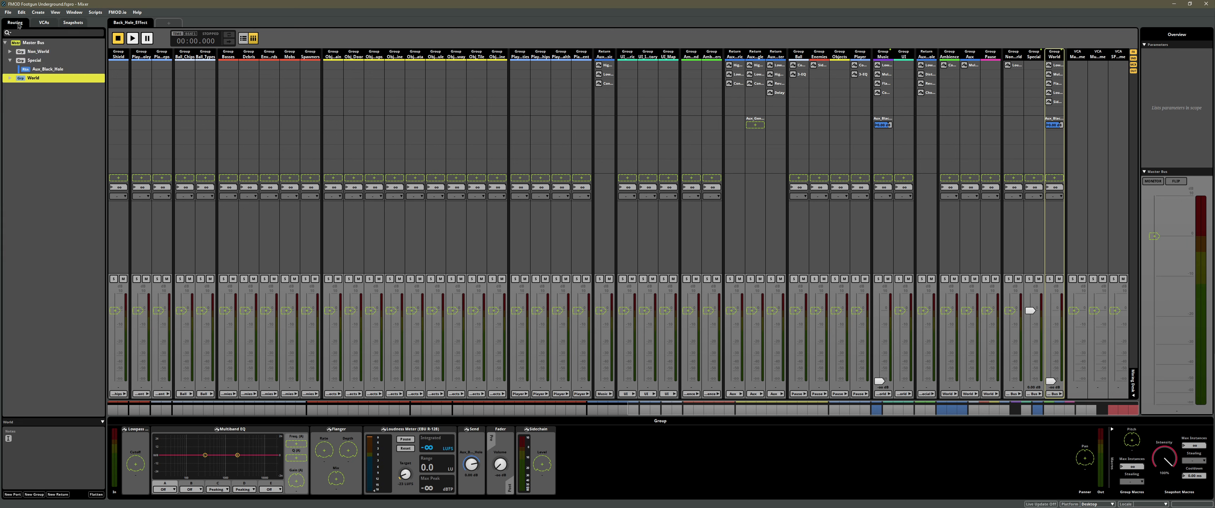
pyautogui.click(45, 70)
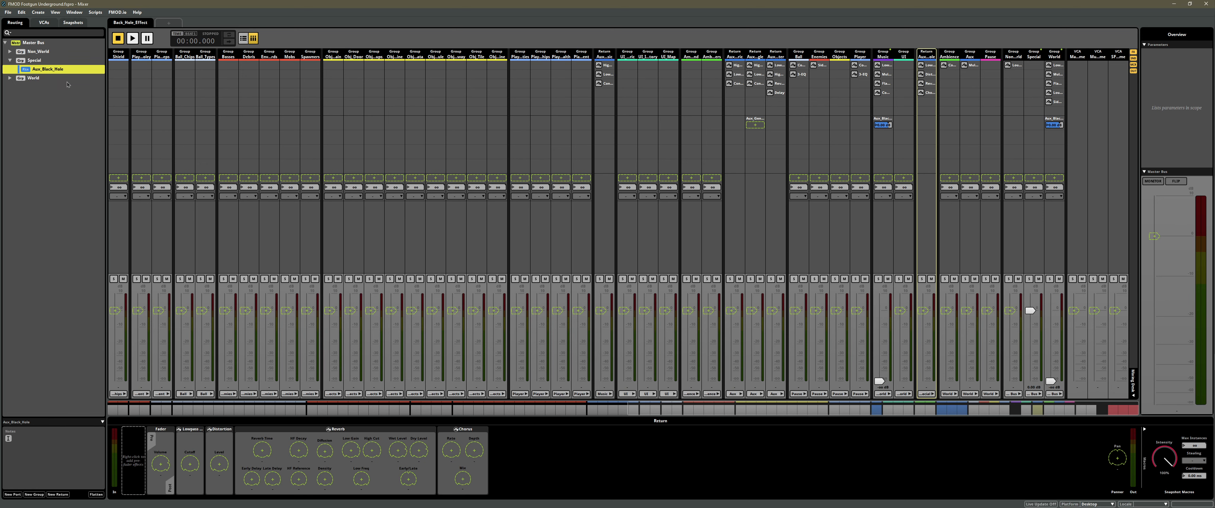
# - Leave the snapshot and examine the World bus send and the Aux_Black_Hole return's effects chain in the default mix
pyautogui.click(75, 22)
pyautogui.click(61, 99)
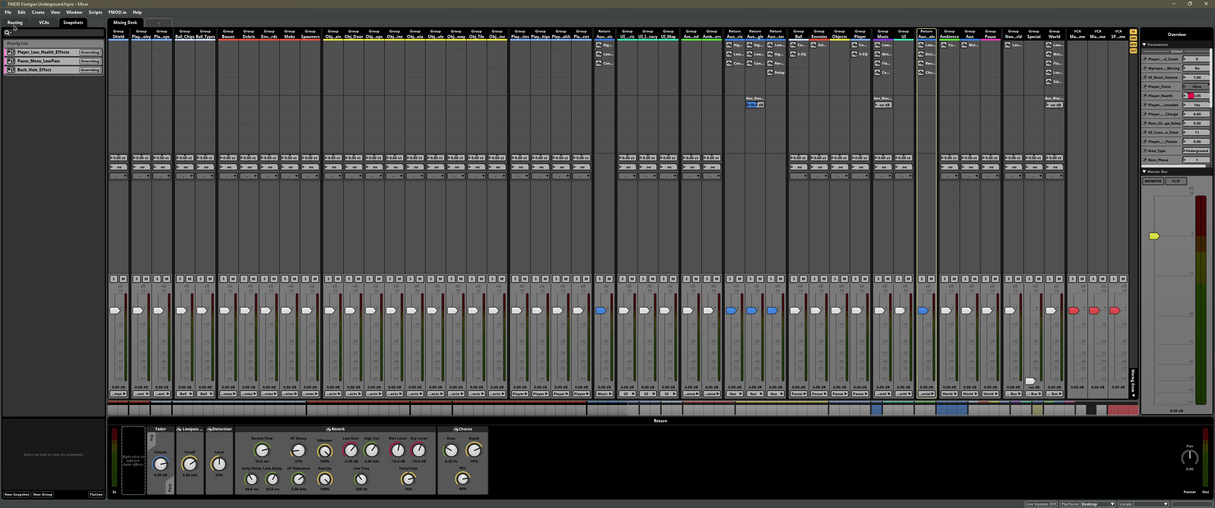
pyautogui.click(15, 23)
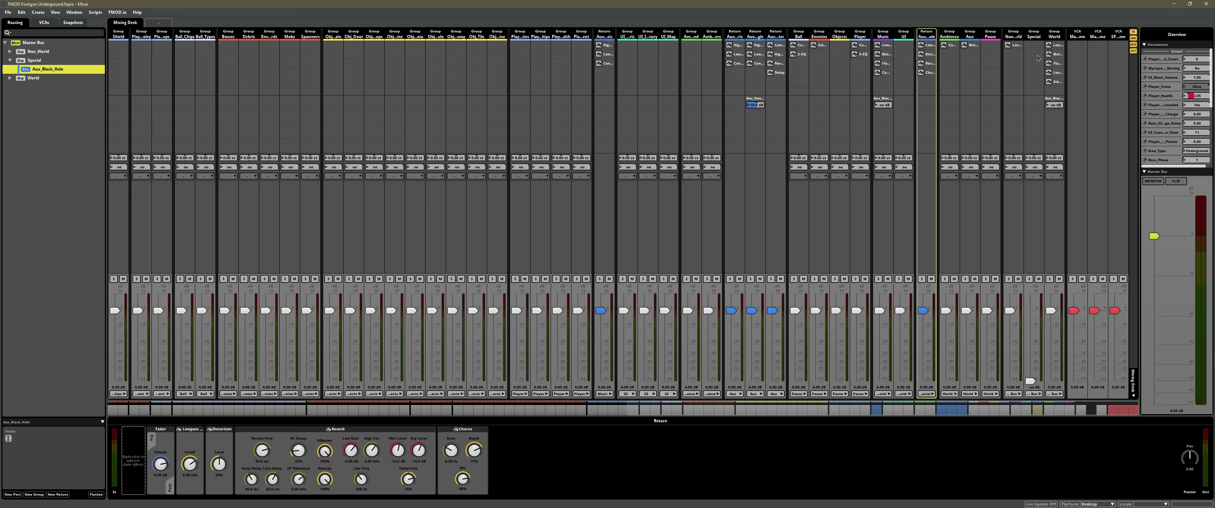
pyautogui.click(1055, 36)
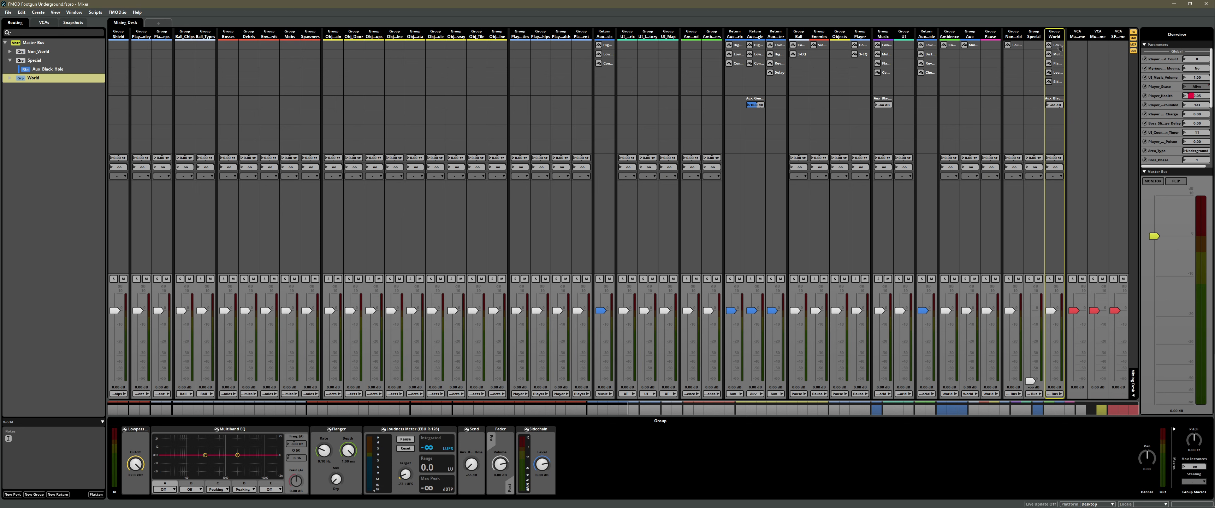
pyautogui.click(470, 443)
pyautogui.click(46, 69)
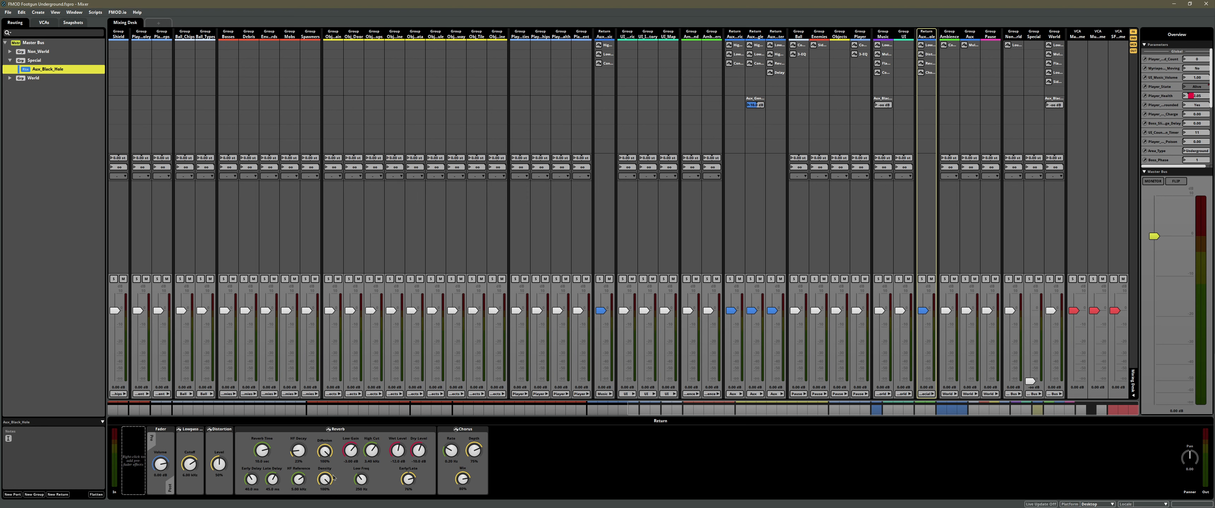
pyautogui.click(72, 53)
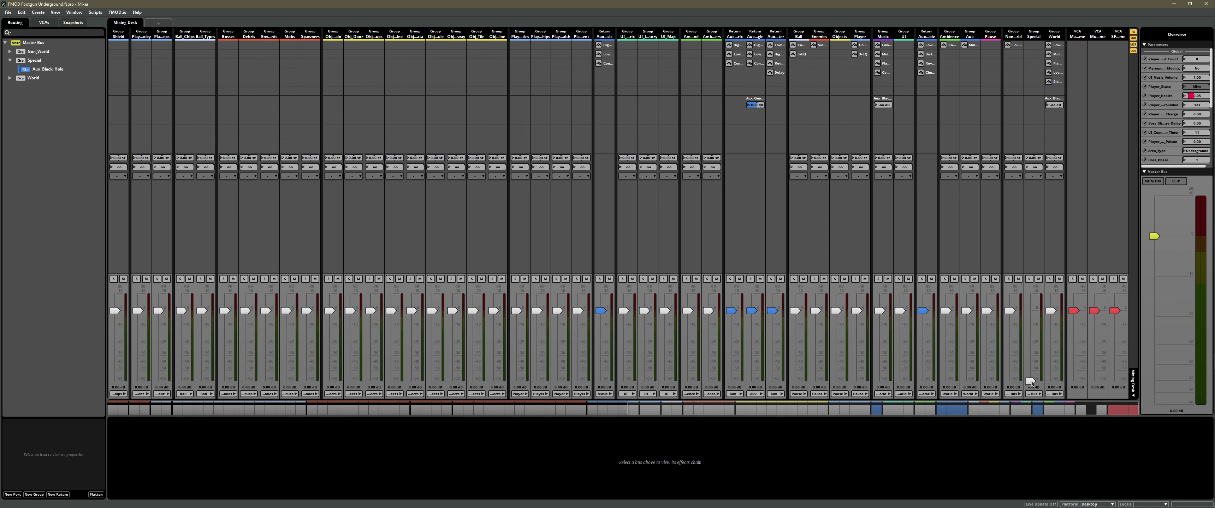
# - Reopen the Back_Hole_Effect snapshot and compare its overrides on the World and Music buses
pyautogui.click(70, 26)
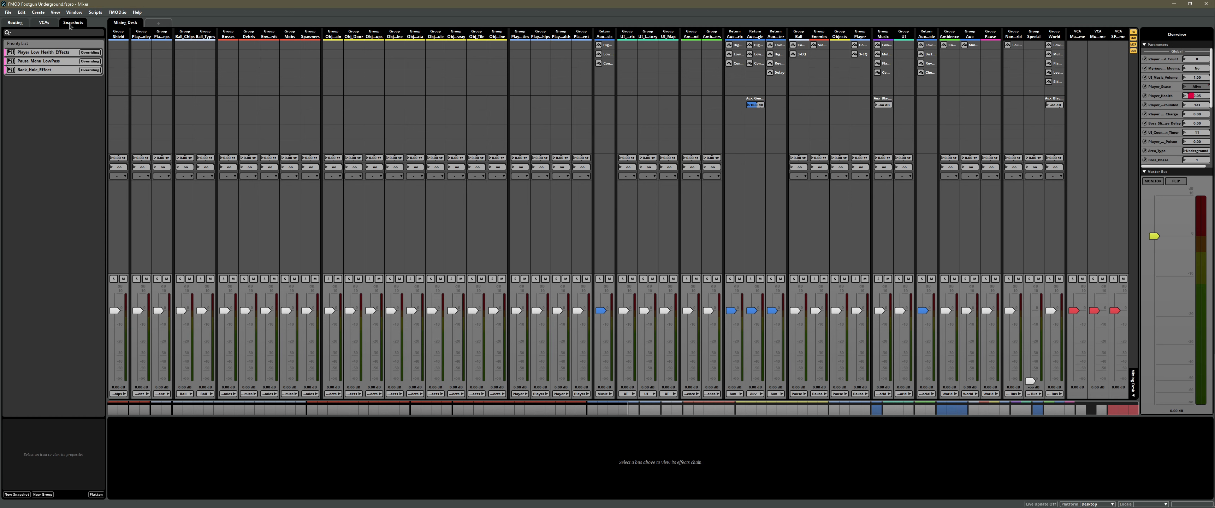
pyautogui.click(39, 71)
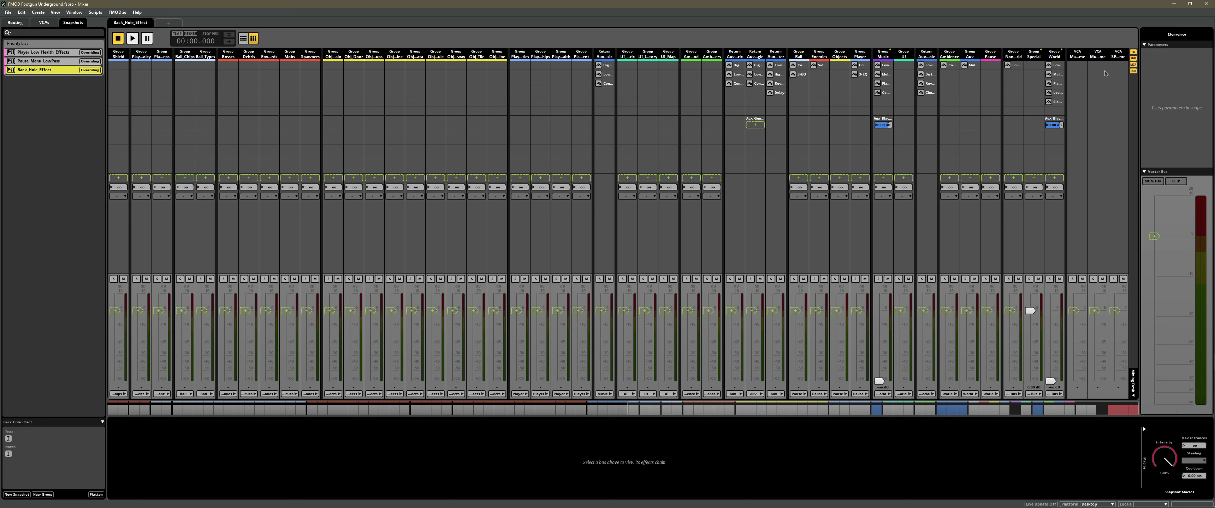
pyautogui.click(1057, 57)
pyautogui.click(882, 56)
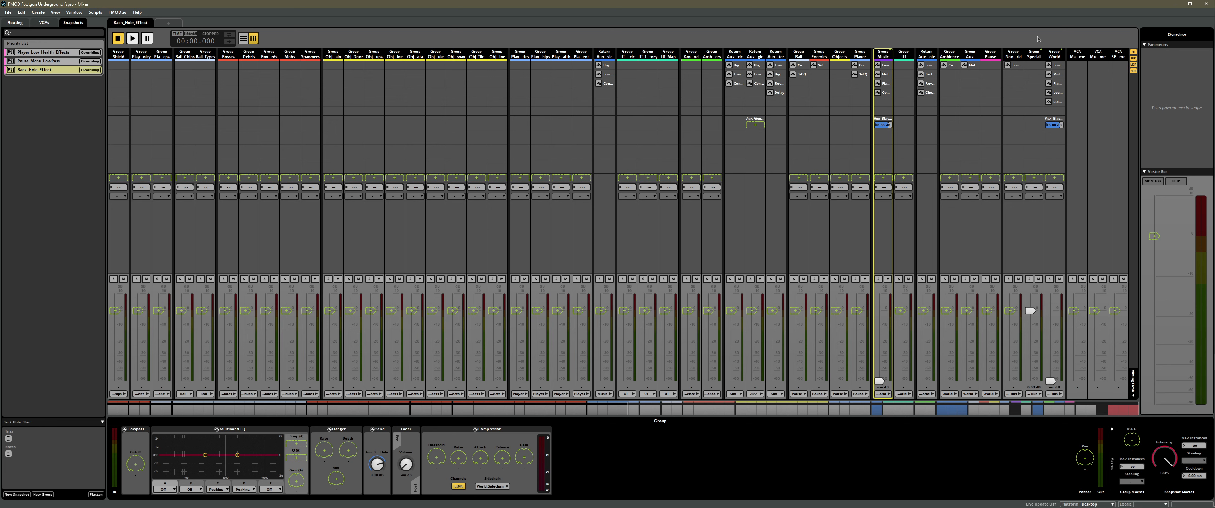
pyautogui.click(1055, 55)
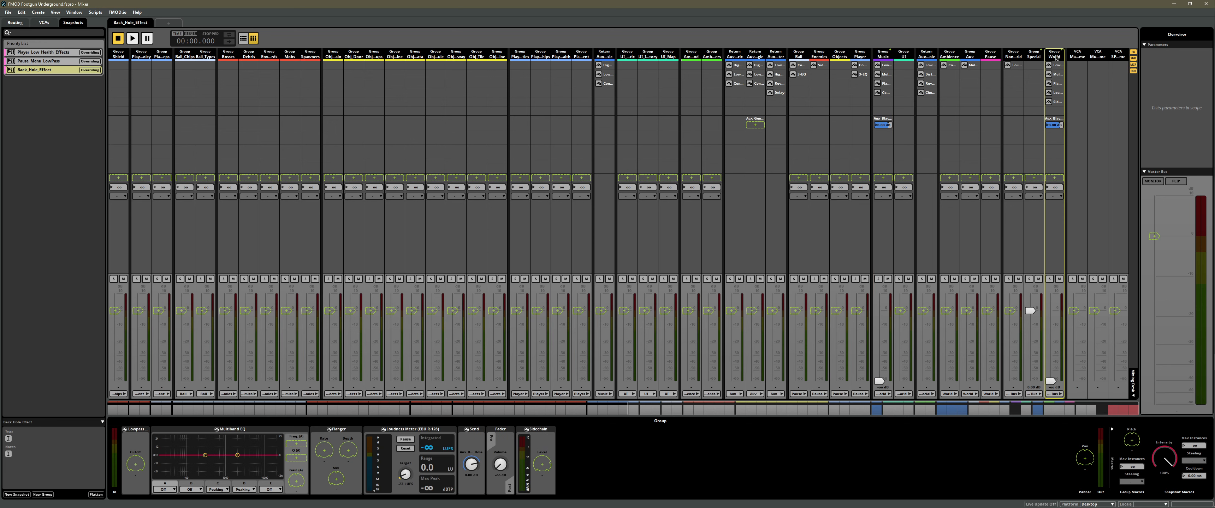
# - Check the snapshot's Music bus overrides, then leave the snapshot and select the Aux_Black_Hole return in the routing hierarchy
pyautogui.click(888, 56)
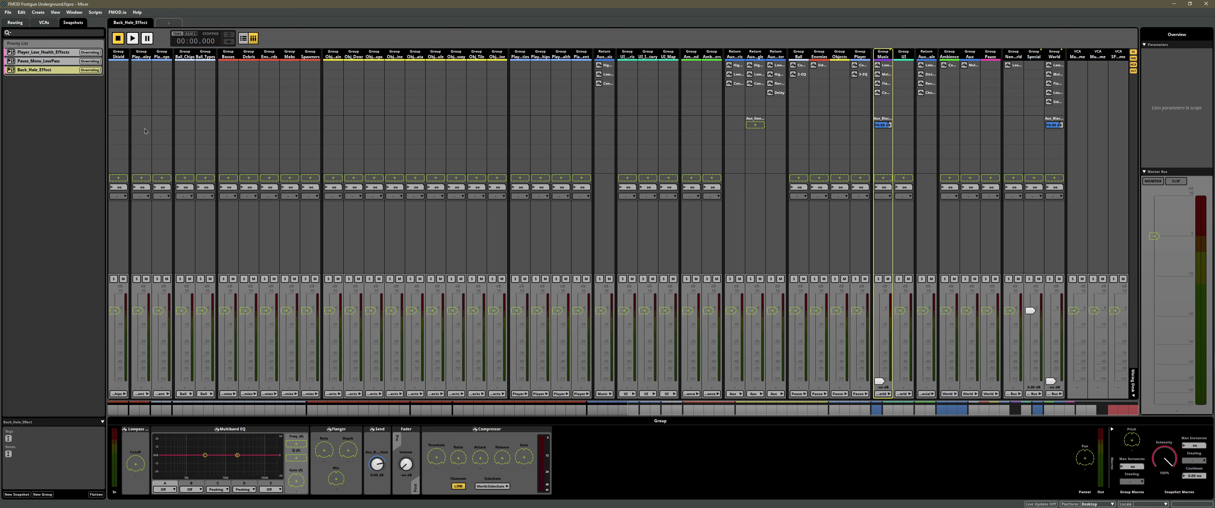
pyautogui.click(24, 168)
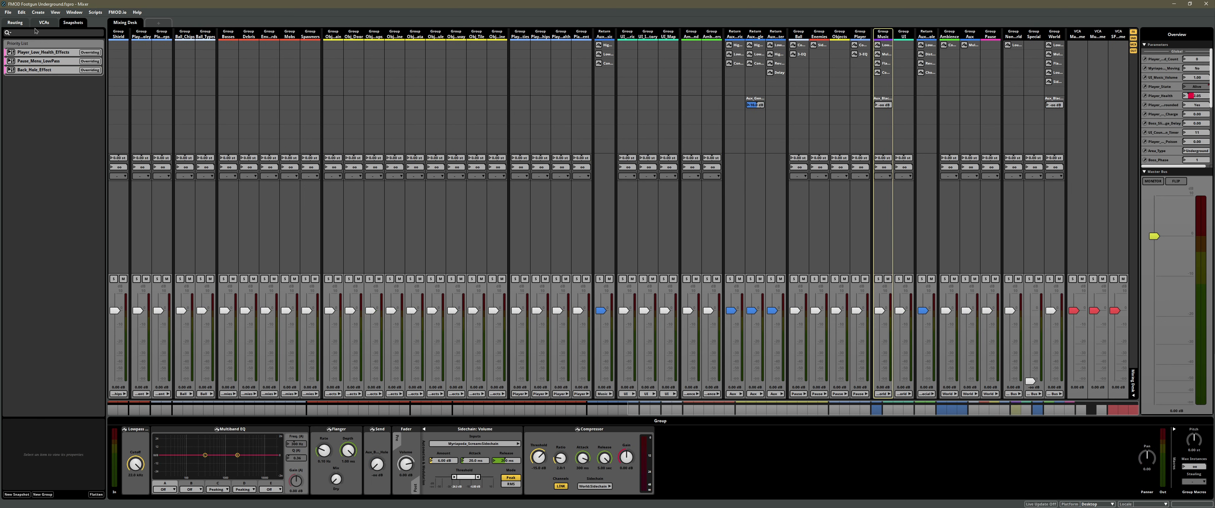
pyautogui.click(15, 23)
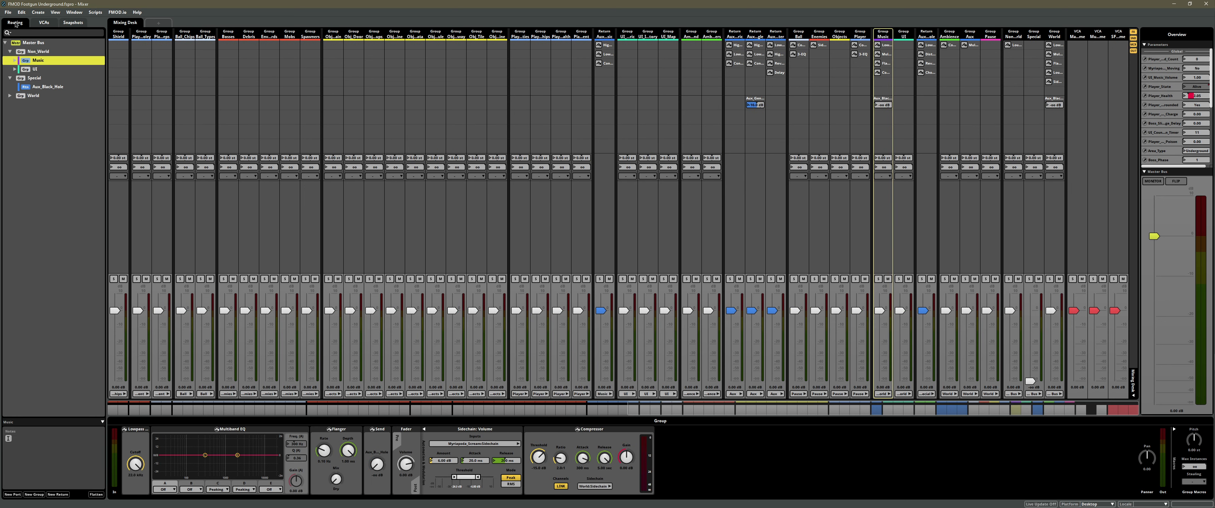
pyautogui.click(50, 87)
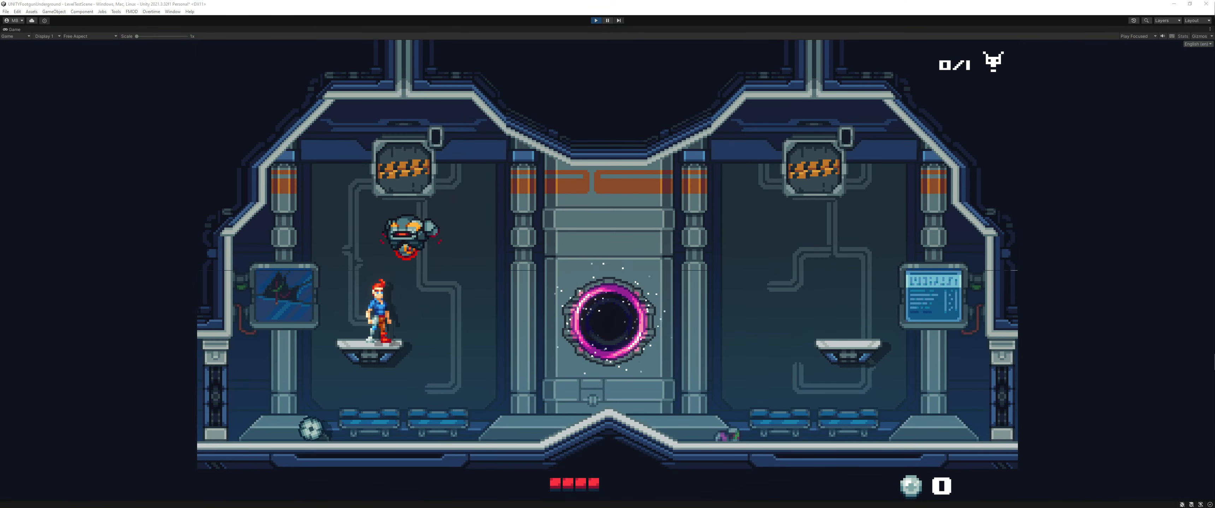
# - Switch to the running game in Unity, walk the character toward the black hole, then pause and open the game settings
pyautogui.press('Left')
pyautogui.press('Right')
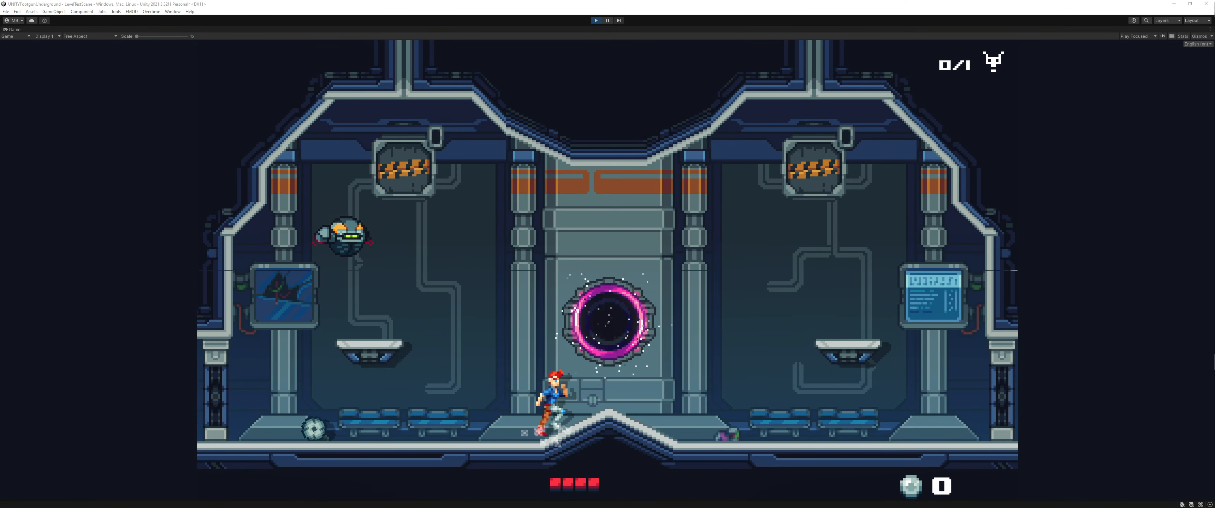
pyautogui.press('Escape')
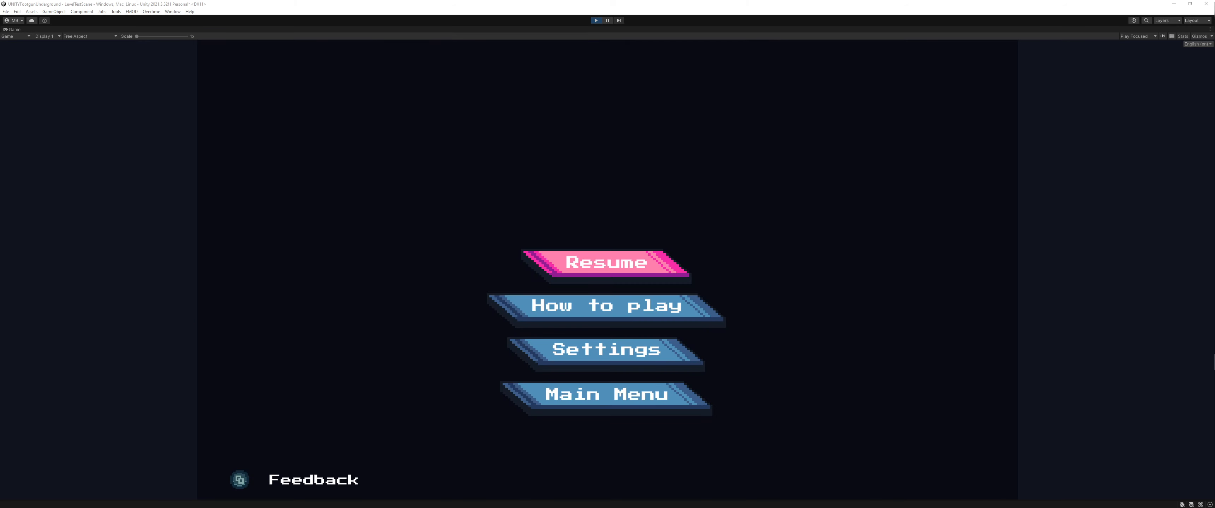
pyautogui.press('Down')
pyautogui.press('Down')
pyautogui.press('Return')
# - Raise the Music Volume to maximum, apply the settings and return to the game
pyautogui.press('Up')
pyautogui.press('Up')
pyautogui.press('Right')
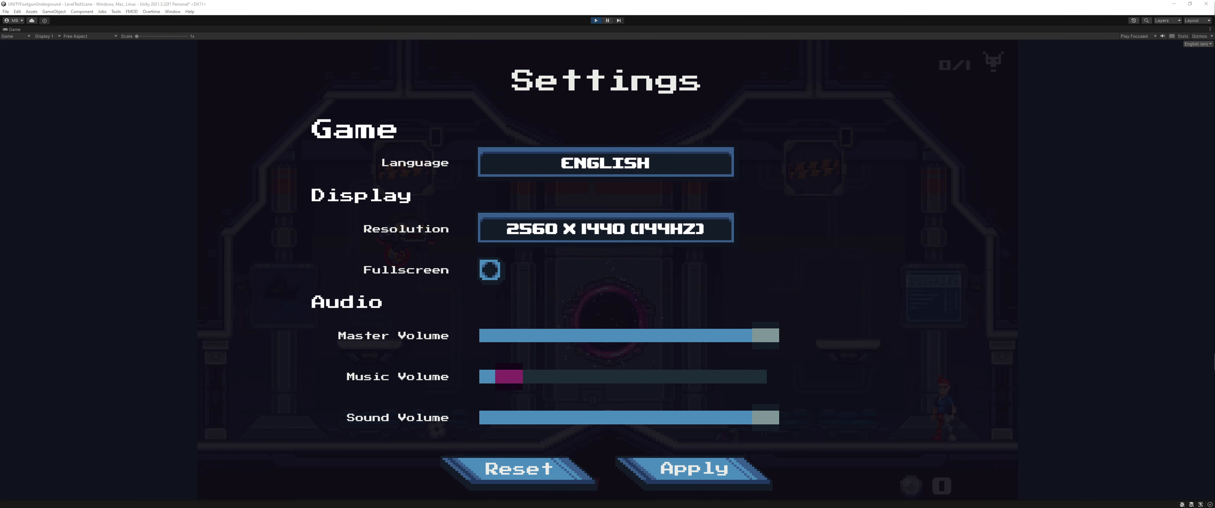
pyautogui.press('Right')
pyautogui.press('Right')
pyautogui.press('Right')
pyautogui.press('Right')
pyautogui.press('Right')
pyautogui.press('Right')
pyautogui.press('Right')
pyautogui.press('Right')
pyautogui.press('Right')
pyautogui.press('Right')
pyautogui.press('Down')
pyautogui.press('Down')
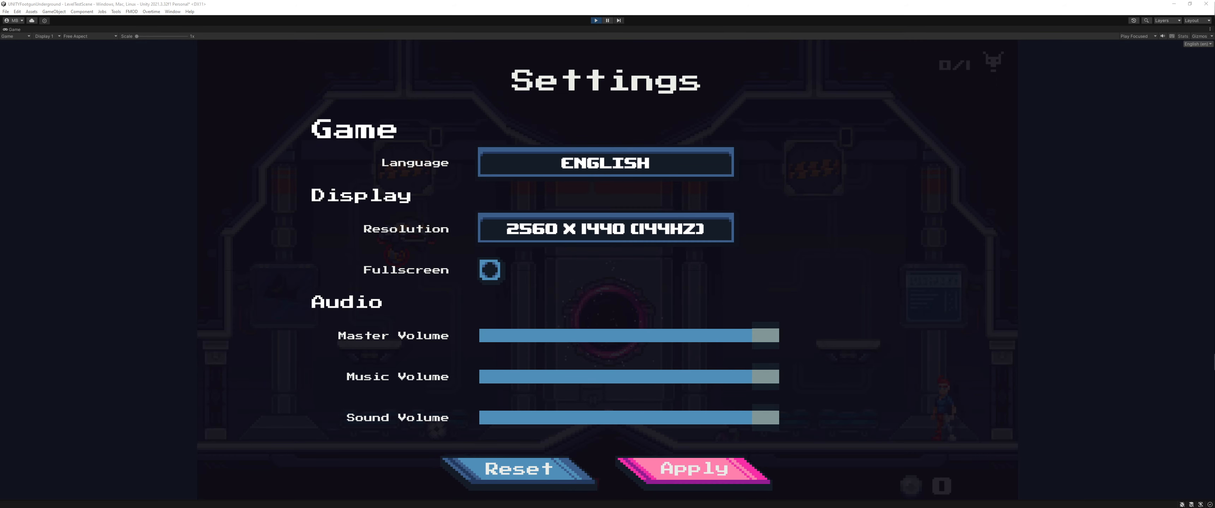
pyautogui.press('Return')
pyautogui.press('space')
# - Run the character leftward beneath the black hole to the ball, testing how proximity affects the audio
pyautogui.press('Left')
pyautogui.press('Left')
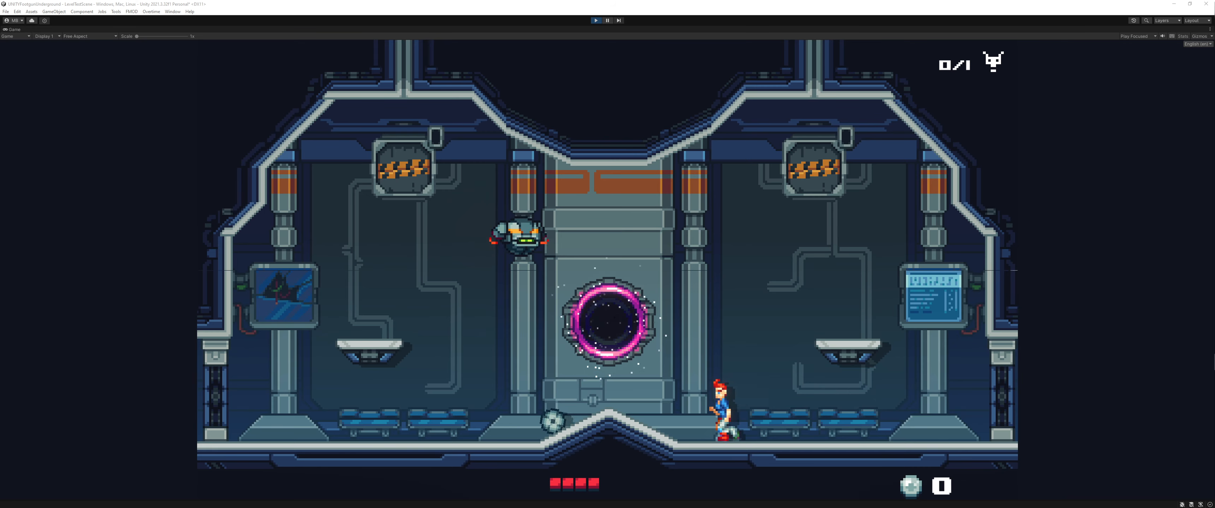
pyautogui.press('Left')
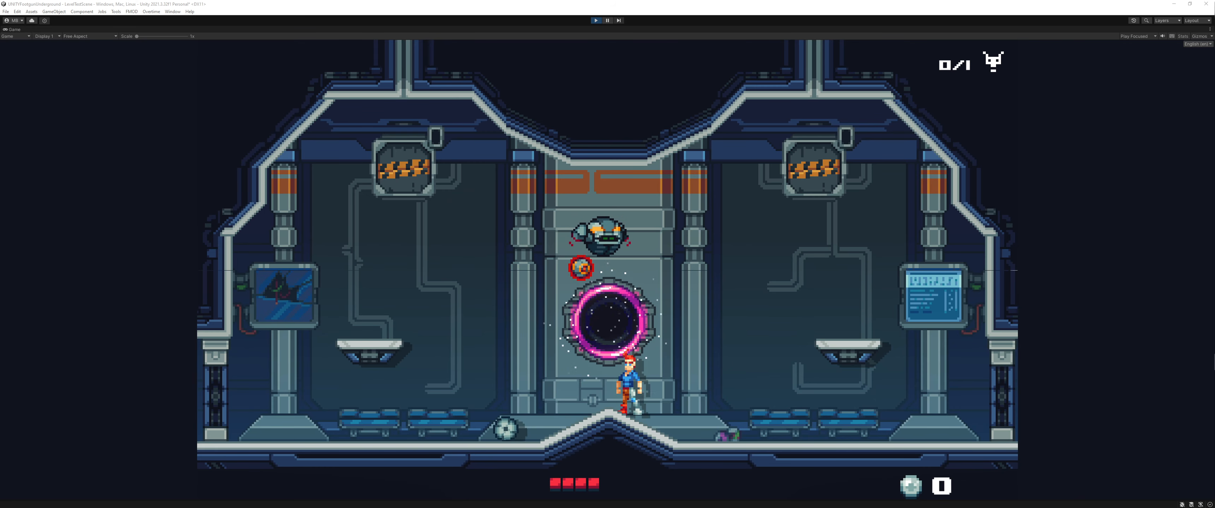
pyautogui.press('space')
pyautogui.press('Left')
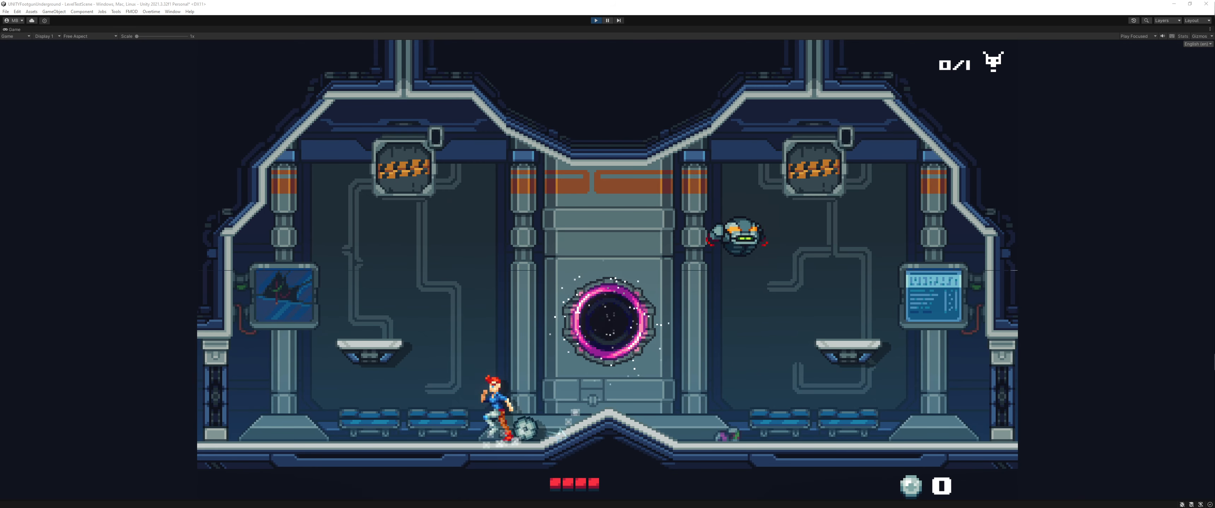
# - Kick the ball across the room and jump inside the black hole's field to hear the effect on game sounds
pyautogui.press('Right')
pyautogui.press('x')
pyautogui.press('Right')
pyautogui.press('space')
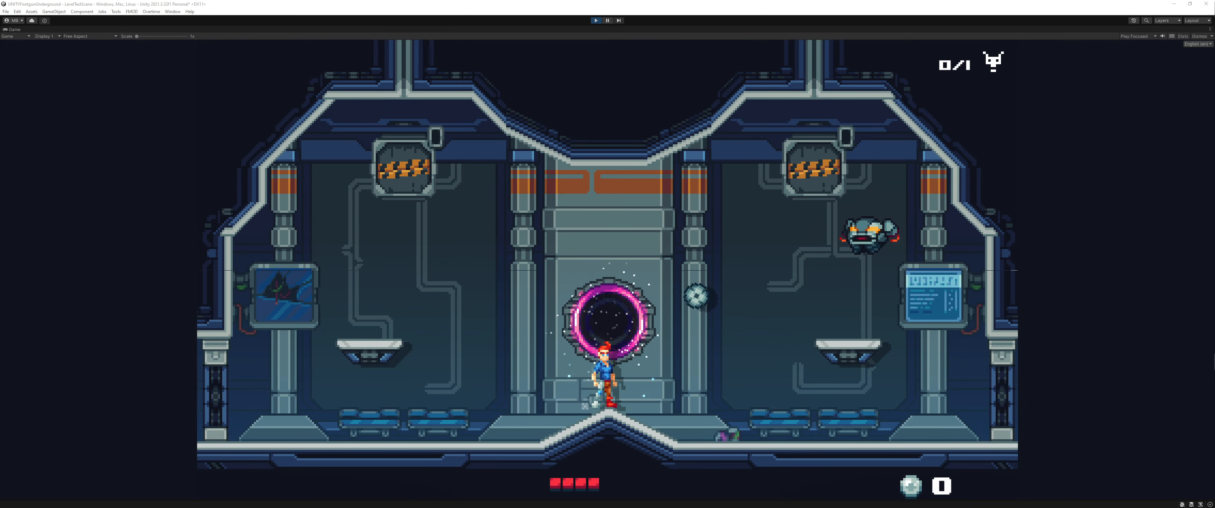
pyautogui.press('x')
pyautogui.press('space')
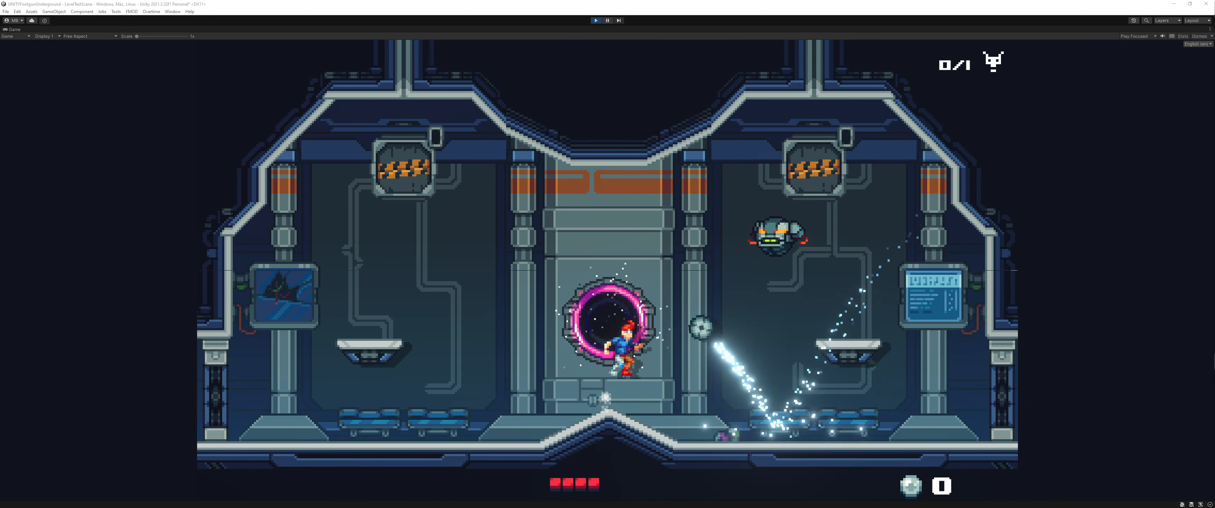
pyautogui.press('x')
# - Run left to the ball, return to the black hole and kick the ball from inside its field
pyautogui.press('Left')
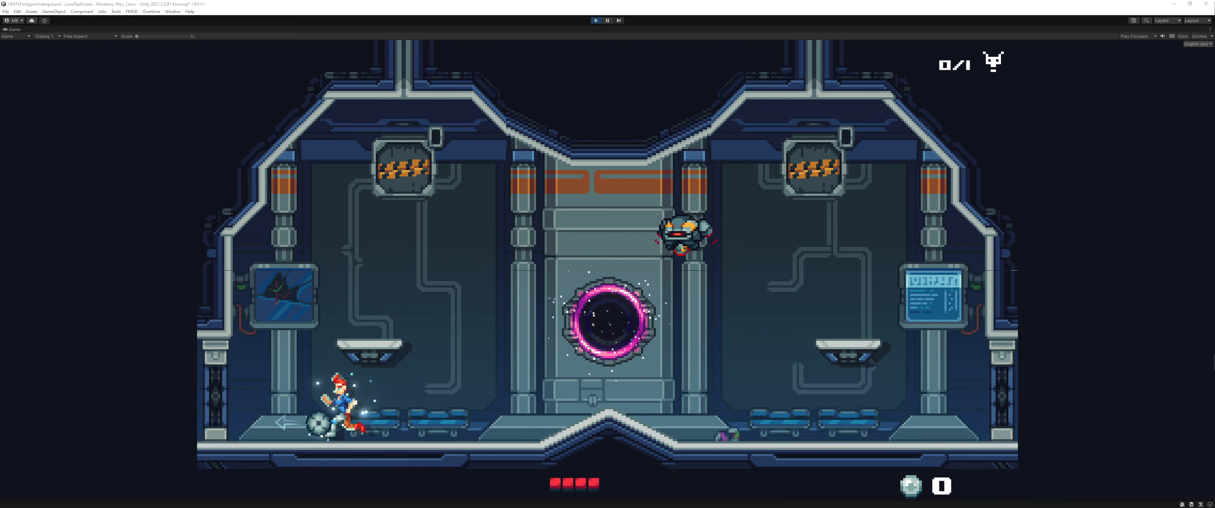
pyautogui.press('Right')
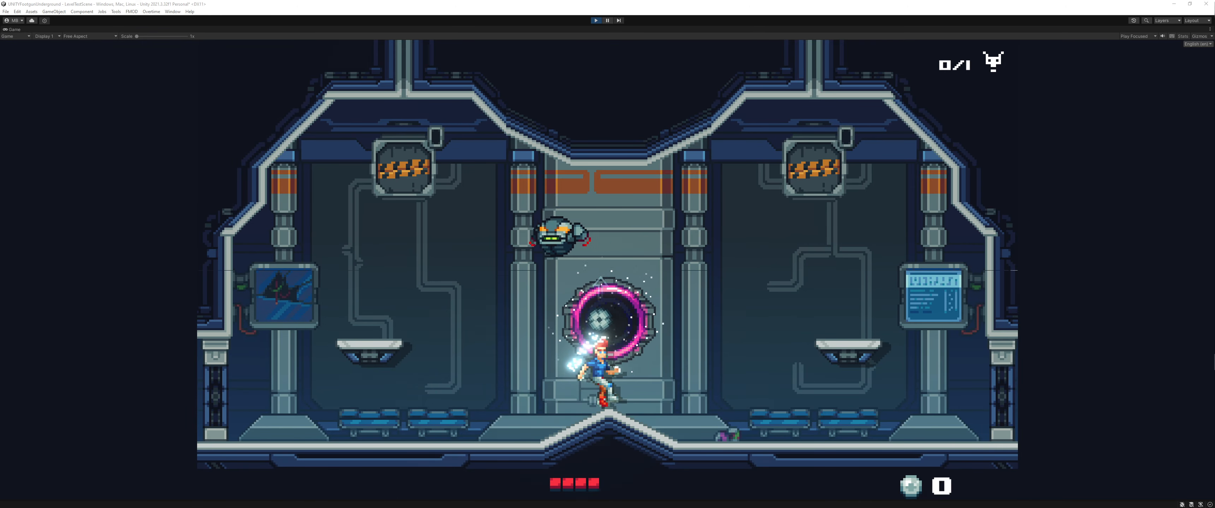
pyautogui.press('x')
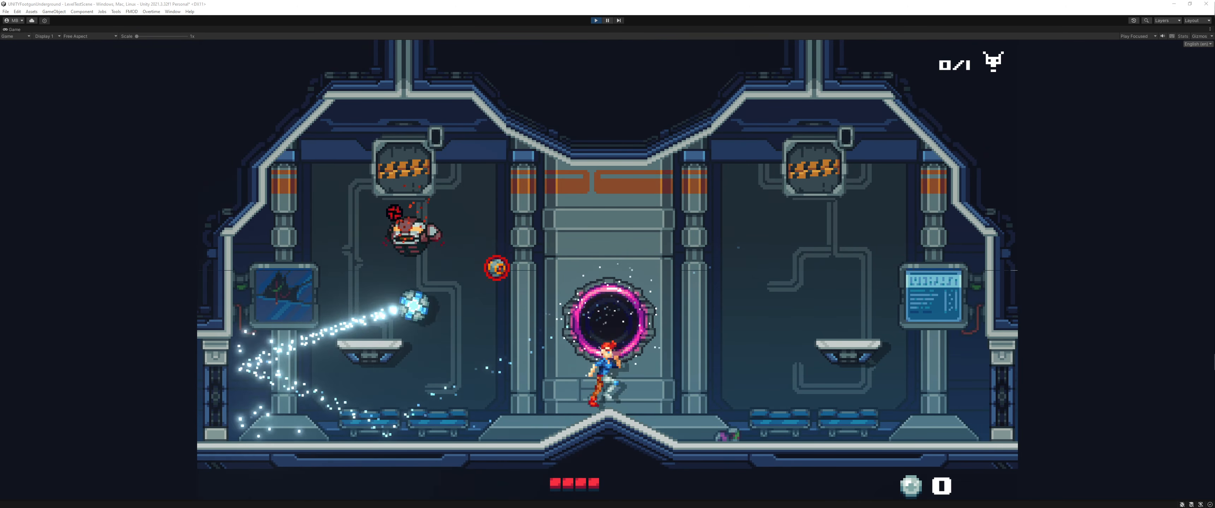
# - Walk the character out of the black hole's field to the left and back into it to compare the audio
pyautogui.press('Right')
pyautogui.press('Left')
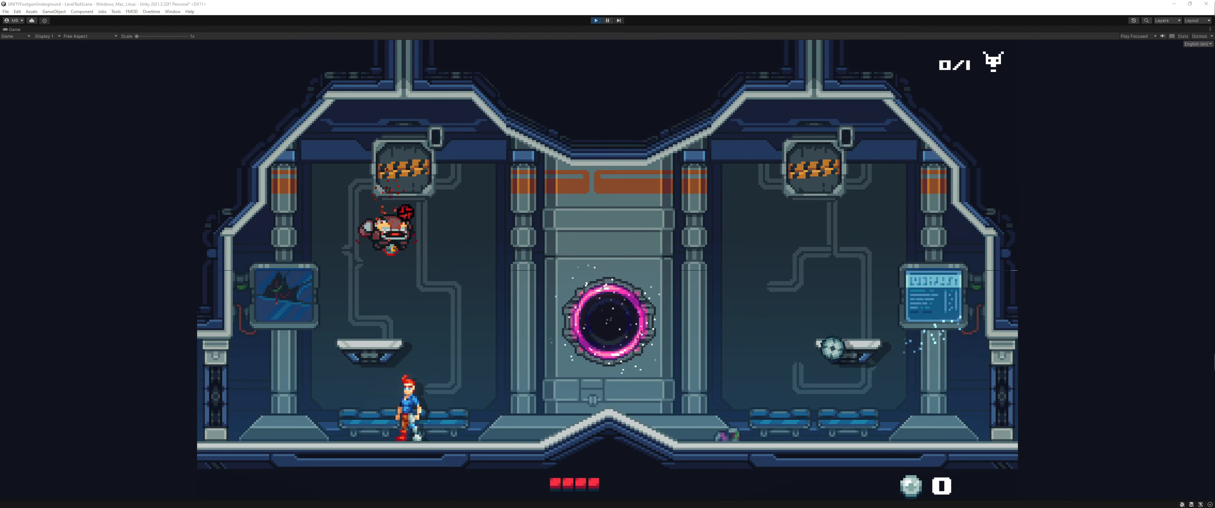
pyautogui.press('Right')
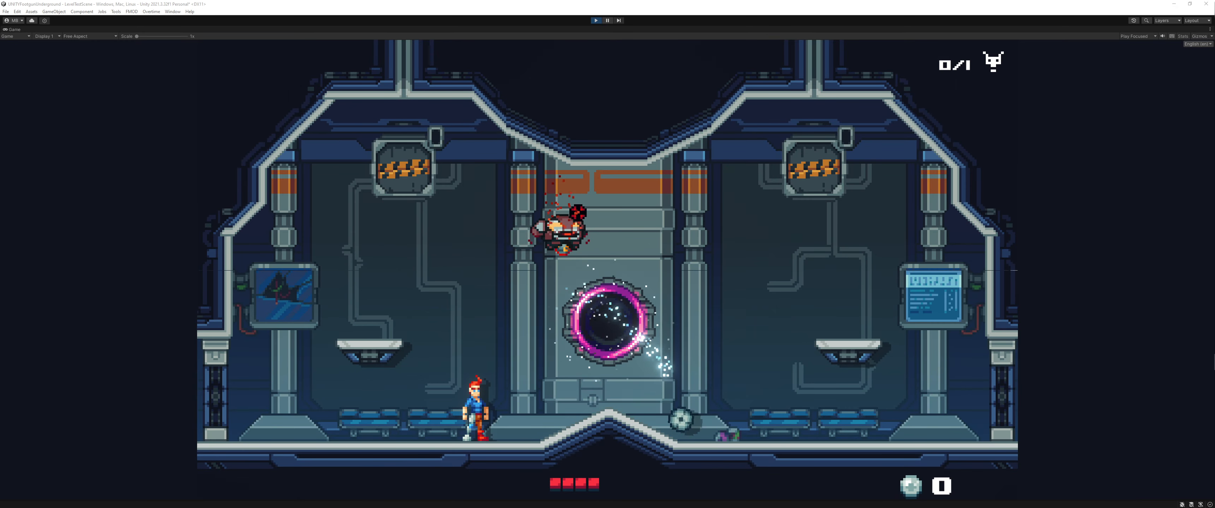
pyautogui.press('Right')
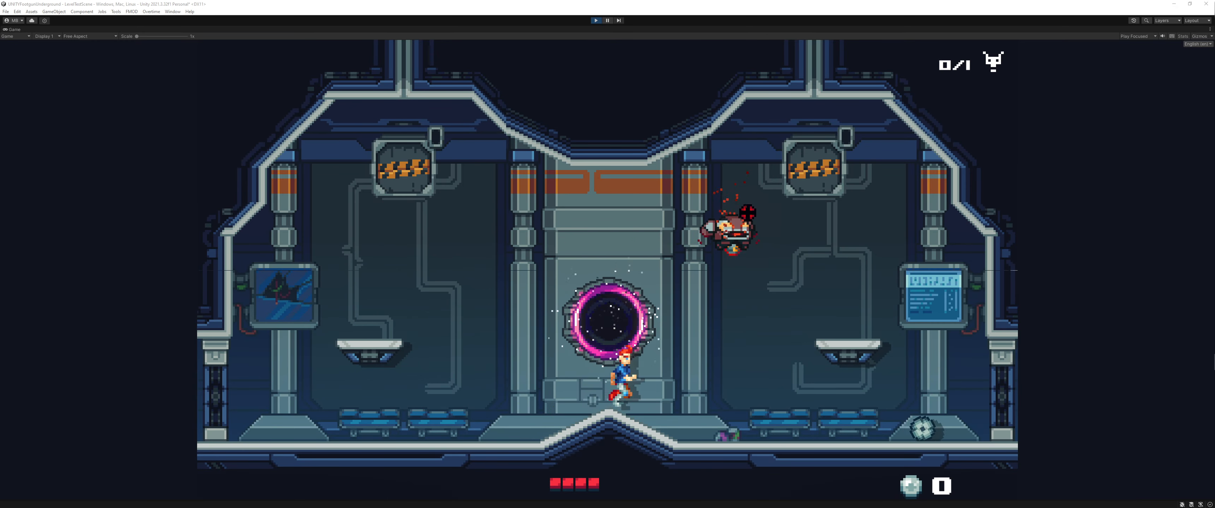